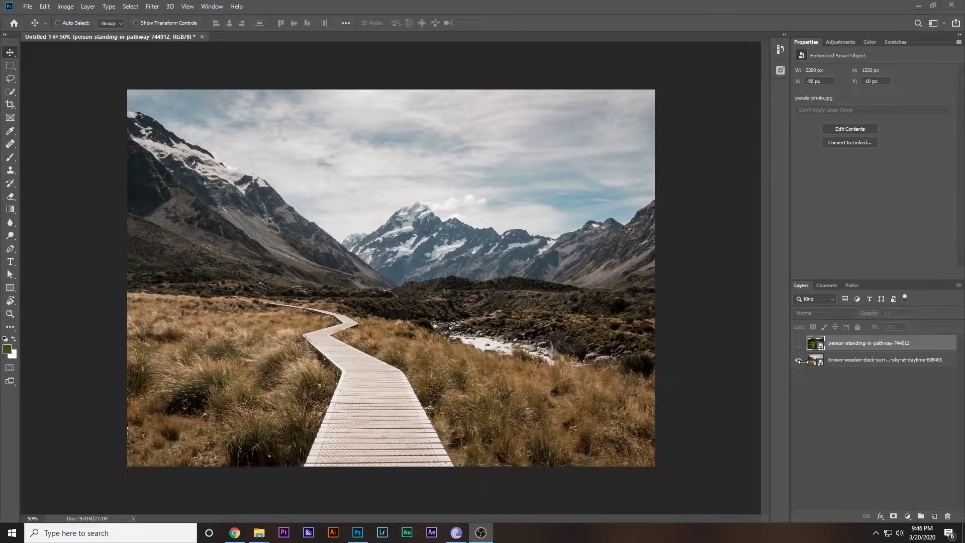
- Toggle the person-standing-in-pathway layer to compare both photos, leaving it visible
click(798, 343)
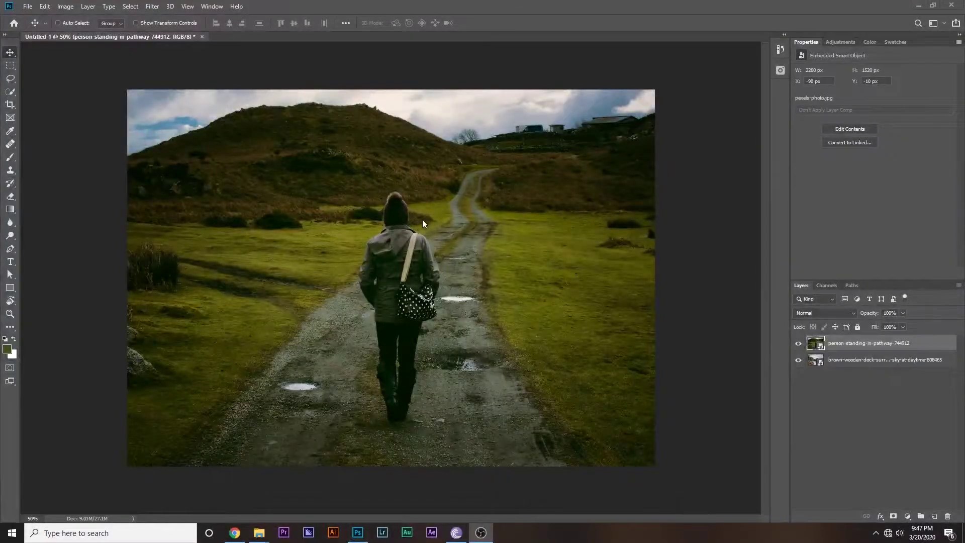
click(799, 343)
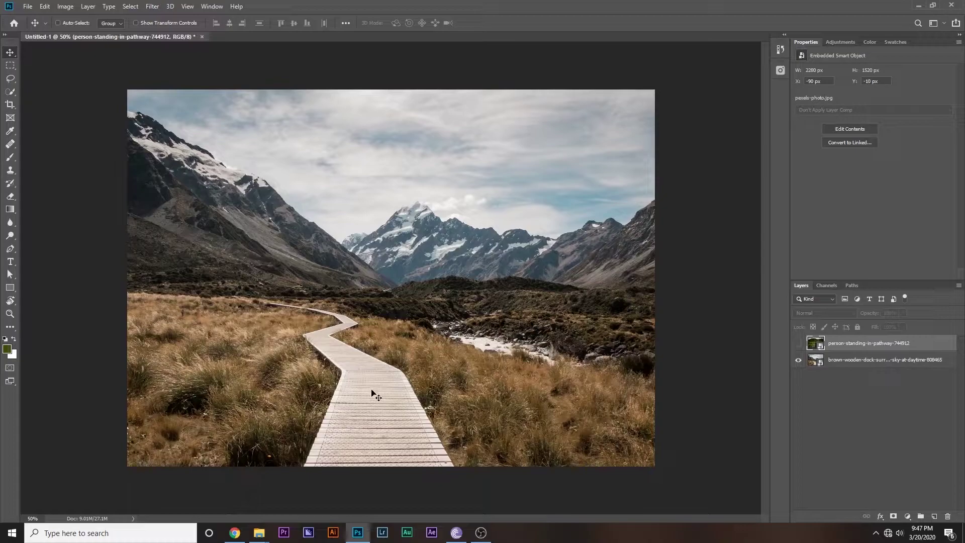
click(798, 344)
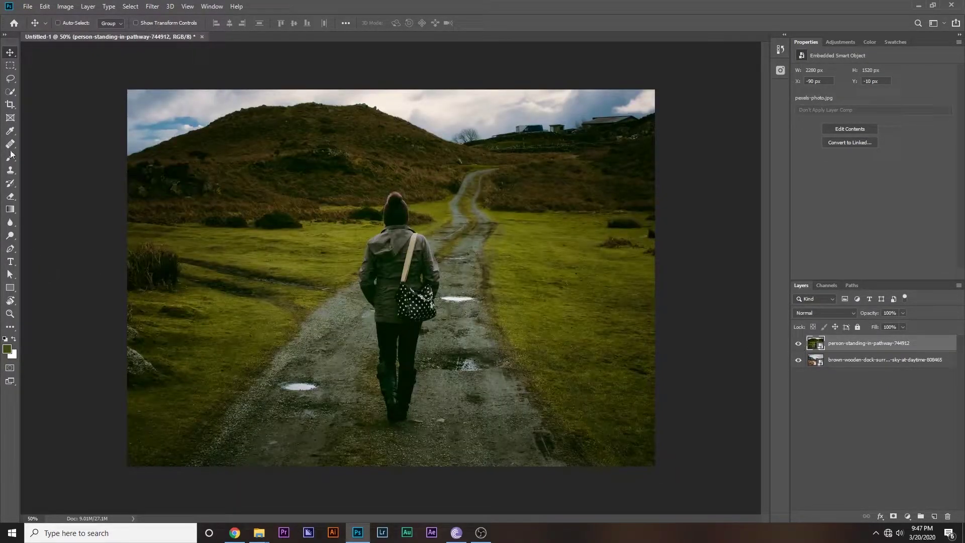
- Select the woman, including her hat, coat, bag and legs, on the person-standing-in-pathway layer with the Quick Selection tool
click(9, 93)
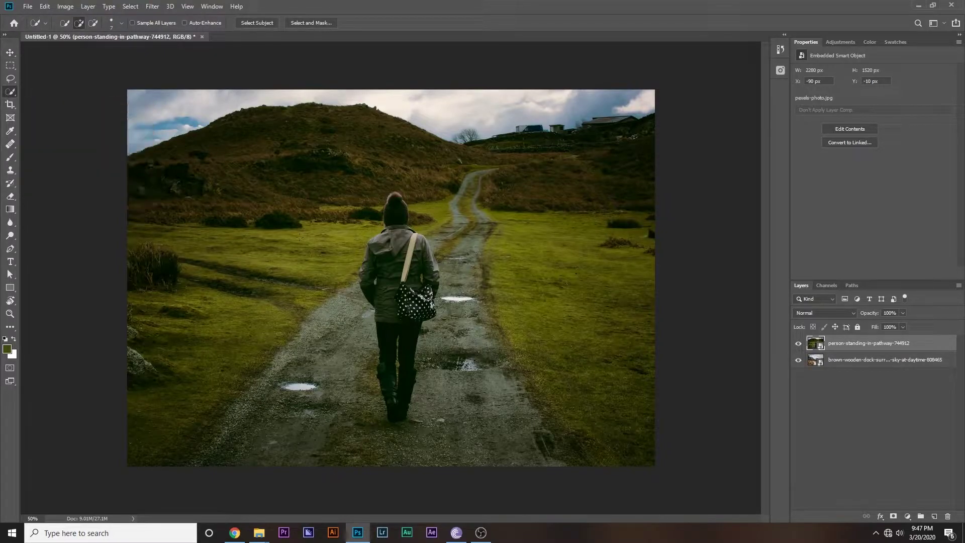
mouse_move(410, 279)
mouse_down()
mouse_move(447, 278)
mouse_move(432, 277)
mouse_up()
mouse_move(395, 214)
mouse_down()
mouse_move(386, 216)
mouse_move(397, 218)
mouse_move(401, 377)
mouse_move(426, 306)
mouse_up()
drag(396, 271, 408, 270)
key(alt)
scroll(424, 262, up, 5)
drag(443, 242, 426, 244)
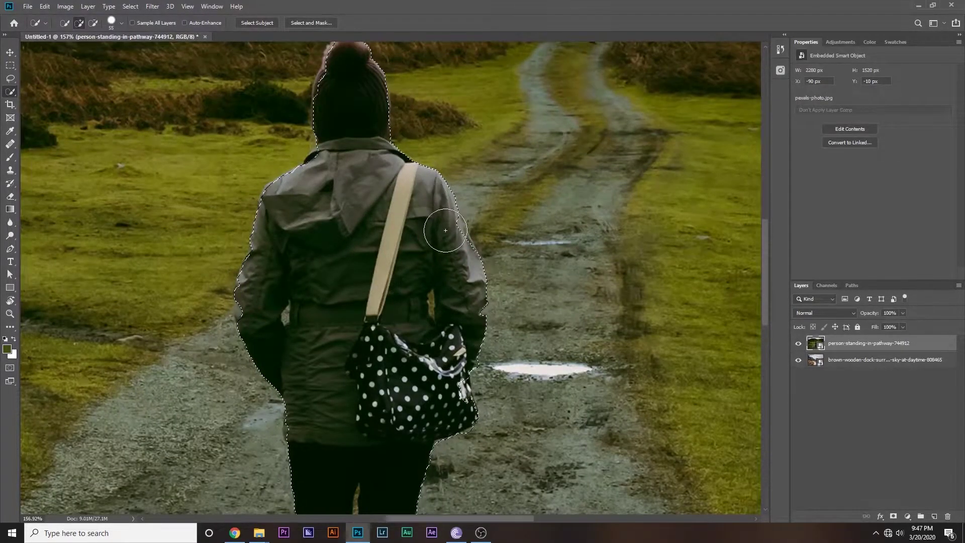
- Subtract the excess background beside the woman's right upper sleeve from the selection
scroll(503, 217, up, 5)
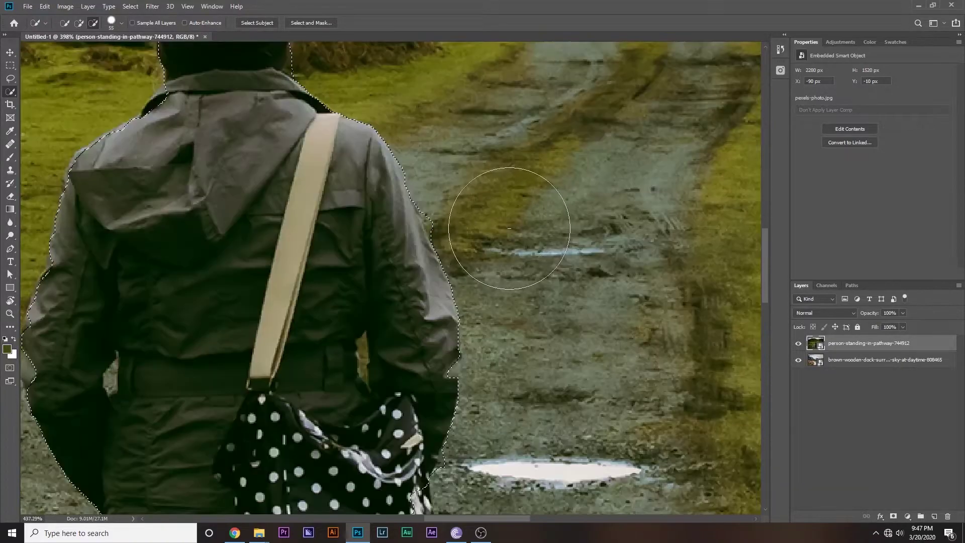
drag(437, 216, 406, 224)
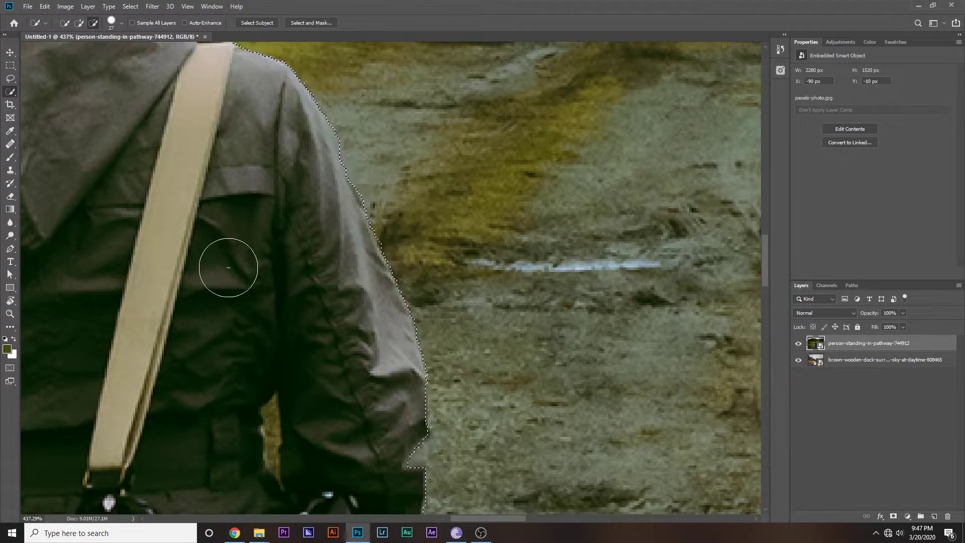
scroll(227, 266, down, 5)
scroll(228, 267, down, 2)
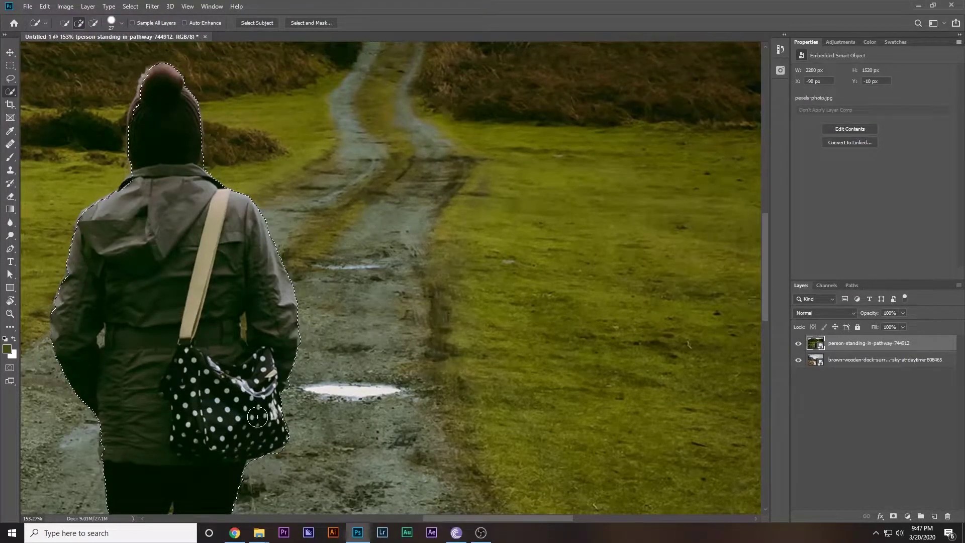
- Subtract the background gaps between the woman's legs and beside her left arm from the selection using a small brush
scroll(208, 193, down, 2)
scroll(208, 193, down, 4)
key(bracketleft)
key(bracketleft)
key(bracketleft)
key(bracketleft)
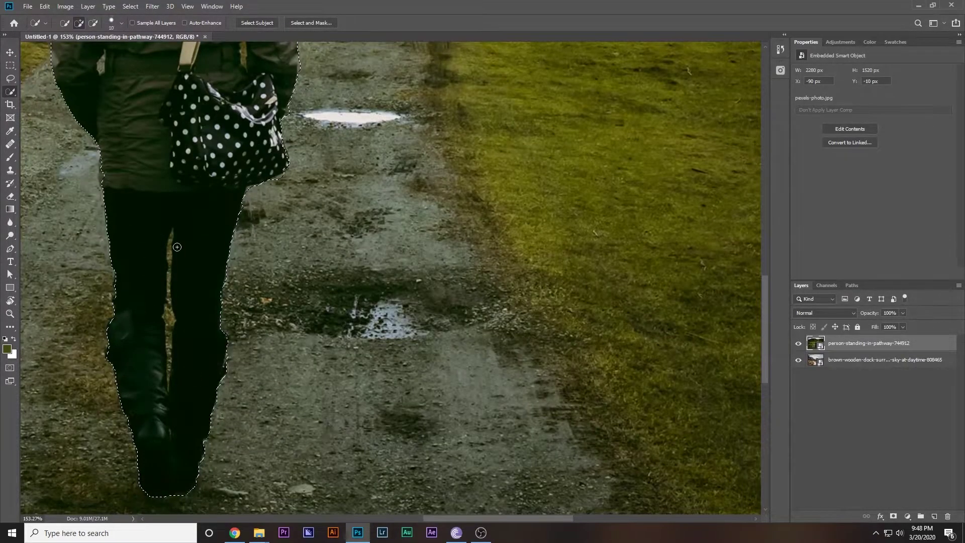
scroll(165, 293, down, 6)
scroll(131, 296, up, 2)
scroll(233, 107, left, 2)
key(bracketright)
key(bracketright)
key(bracketright)
key(bracketright)
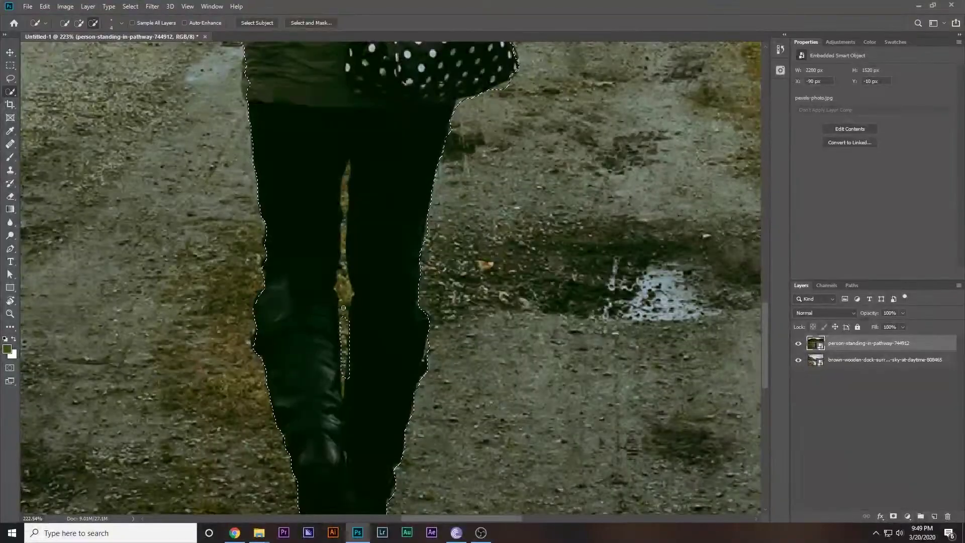
drag(344, 302, 344, 358)
scroll(352, 427, down, 7)
scroll(322, 191, up, 12)
scroll(384, 227, down, 18)
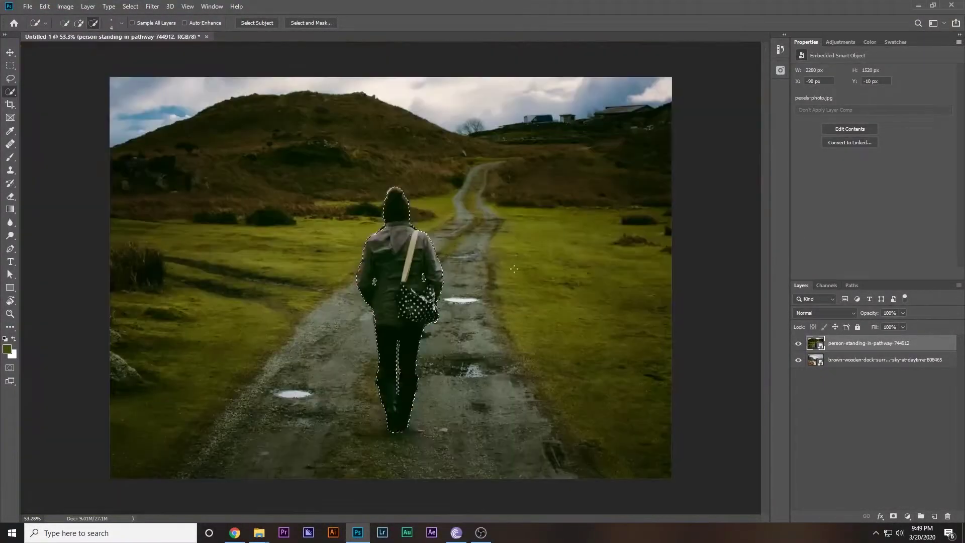
- Add a layer mask from the selection to isolate the woman over the mountain landscape
scroll(384, 227, up, 15)
key(bracketright)
scroll(366, 242, down, 5)
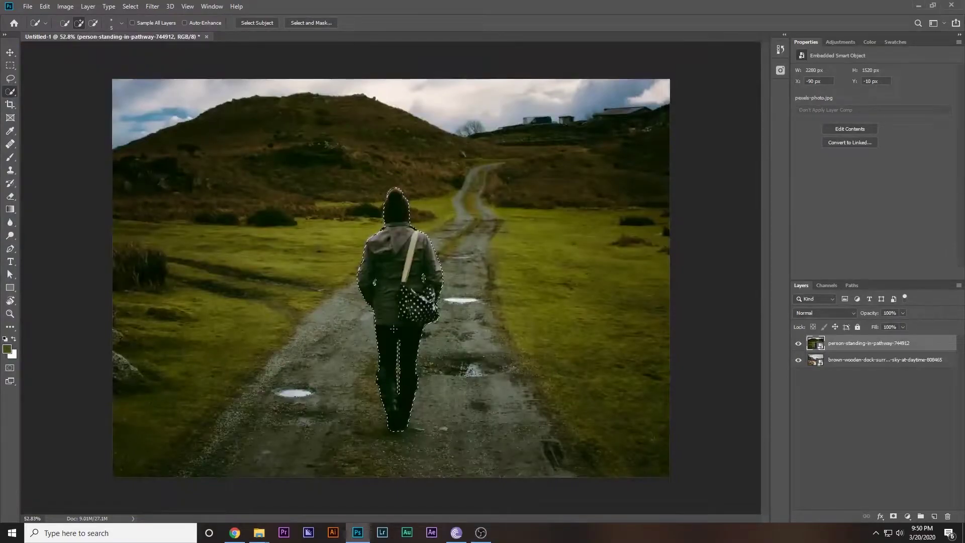
click(894, 516)
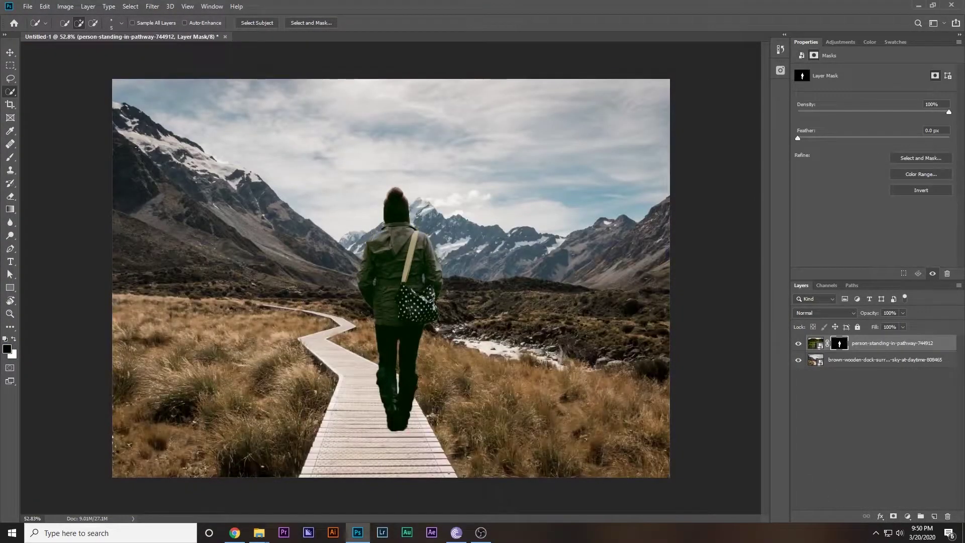
- Scale the masked woman proportionally to about 68.8% and position her standing on the wooden boardwalk
click(10, 53)
drag(409, 290, 391, 288)
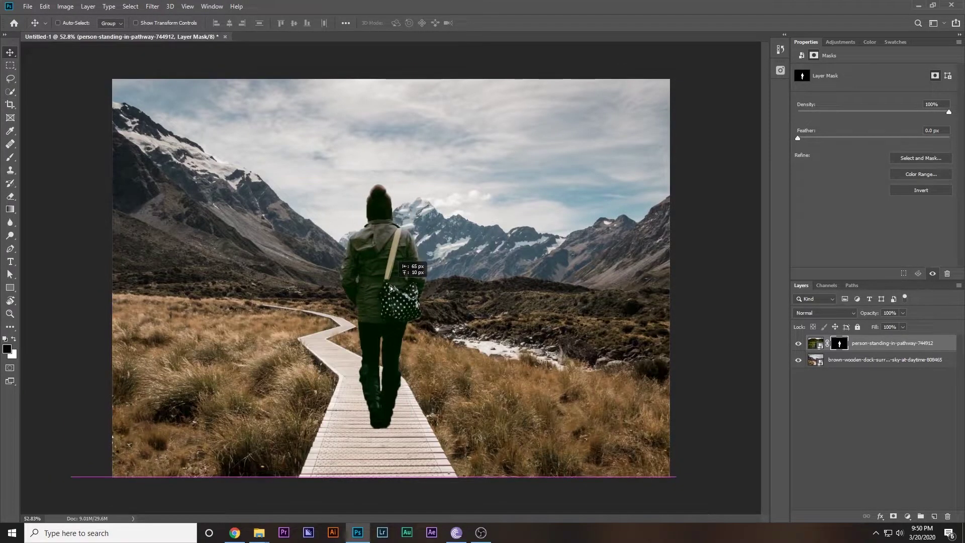
scroll(391, 288, down, 2)
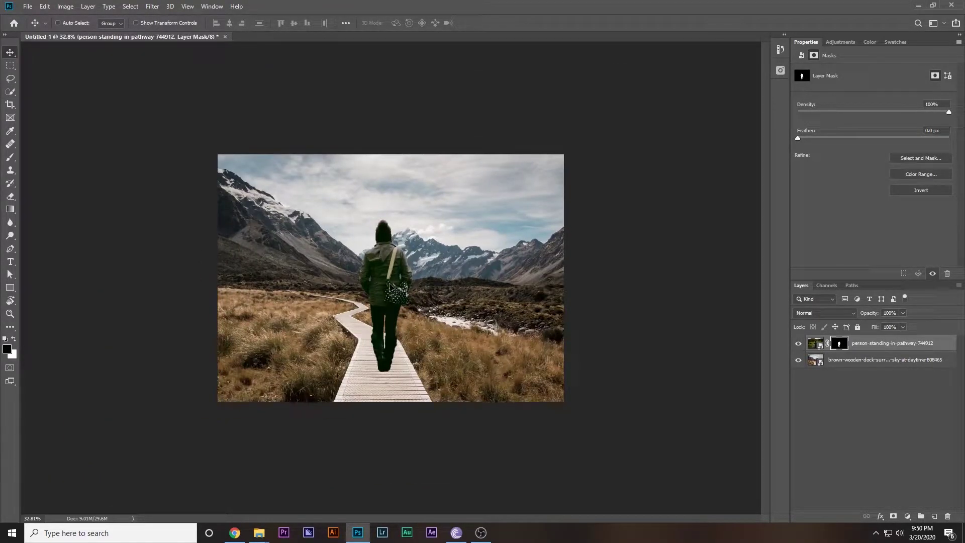
key(ctrl)
key(ctrl+t)
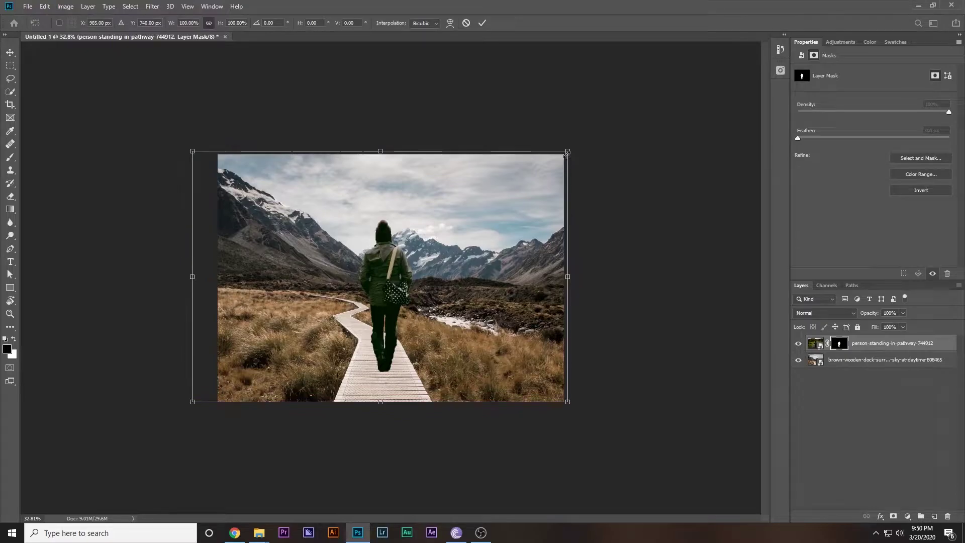
drag(565, 154, 505, 194)
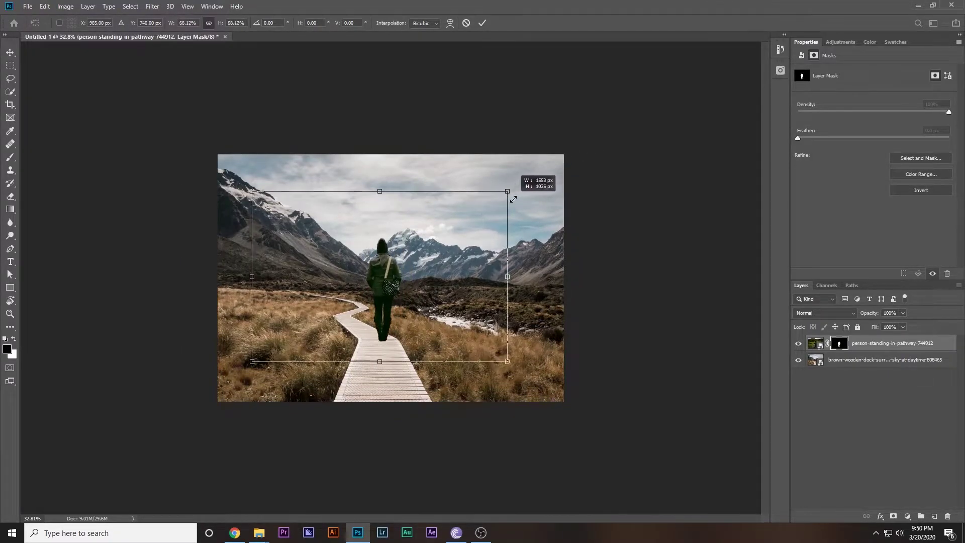
drag(388, 286, 384, 312)
key(Return)
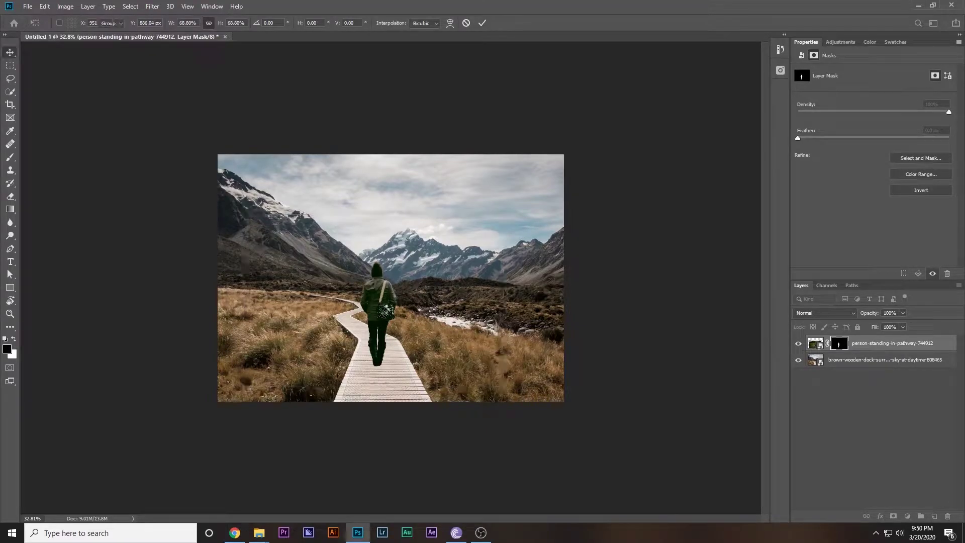
key(ctrl+plus)
key(ctrl+plus)
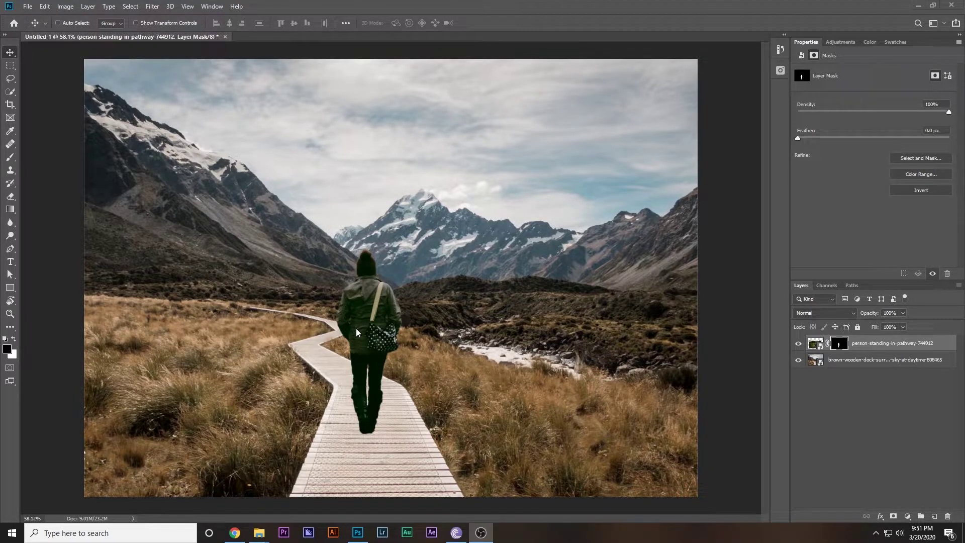
- Duplicate the boardwalk landscape layer, place one copy above the person layer, and toggle its visibility to check it
click(856, 363)
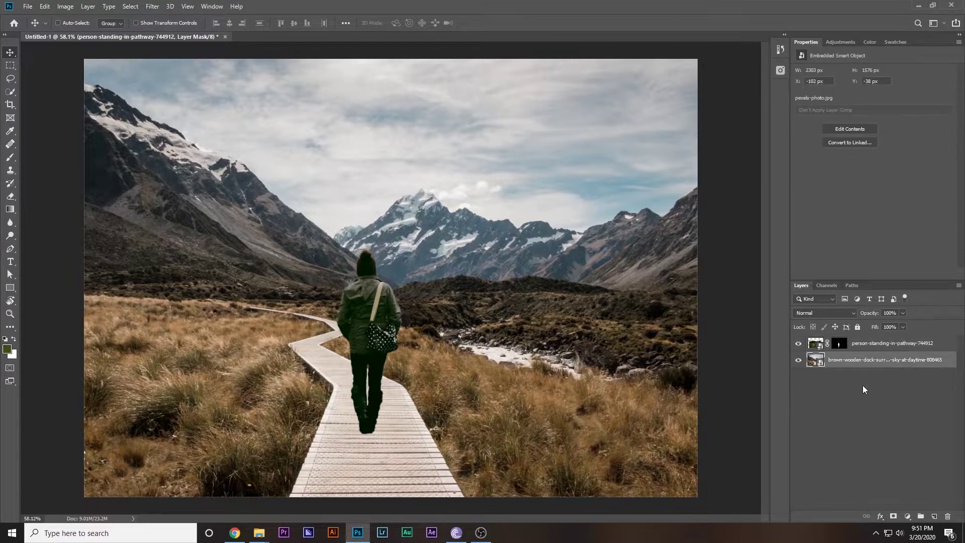
drag(854, 364, 853, 385)
click(845, 366)
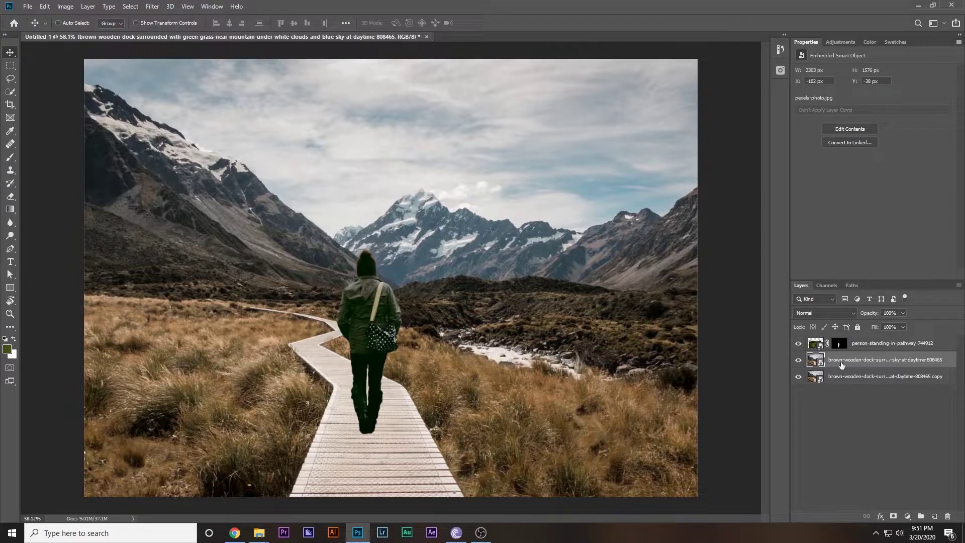
drag(841, 364, 840, 352)
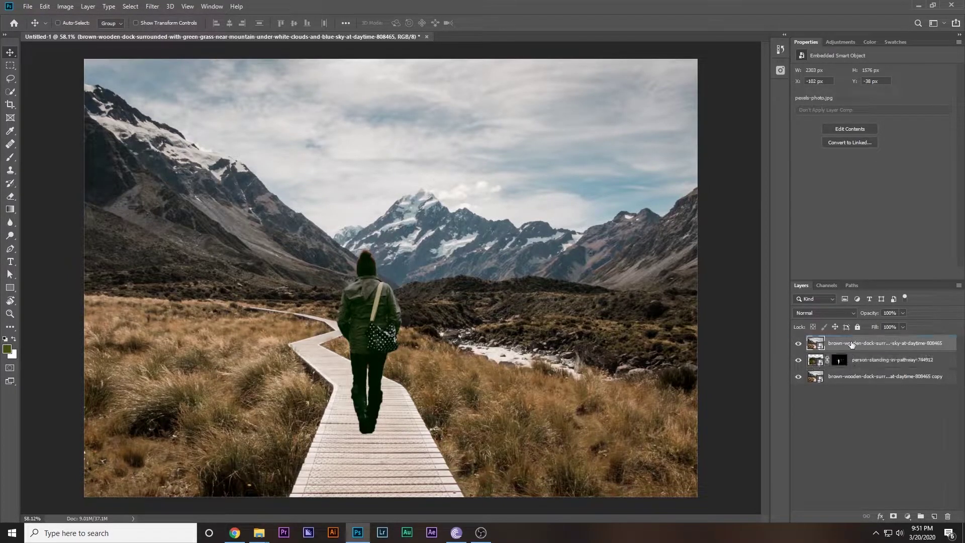
click(798, 345)
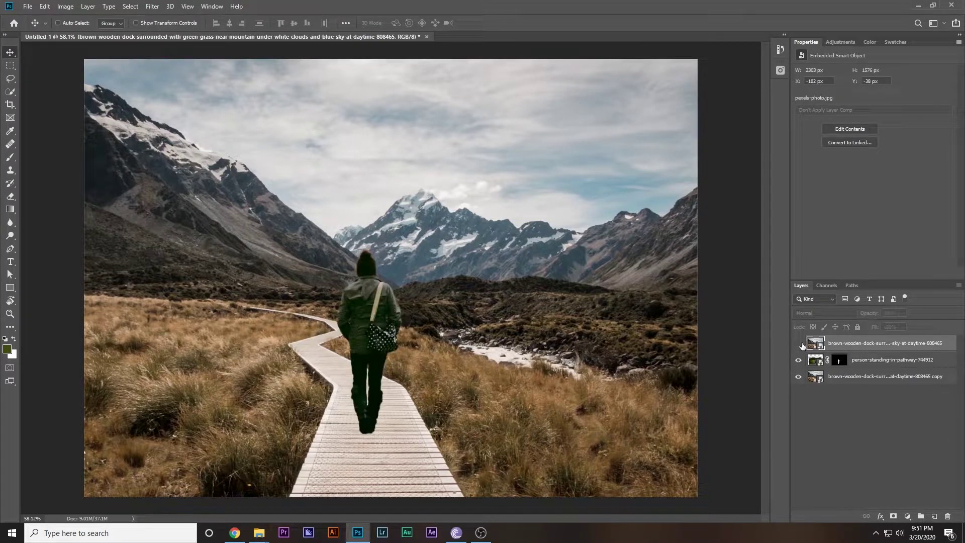
click(799, 344)
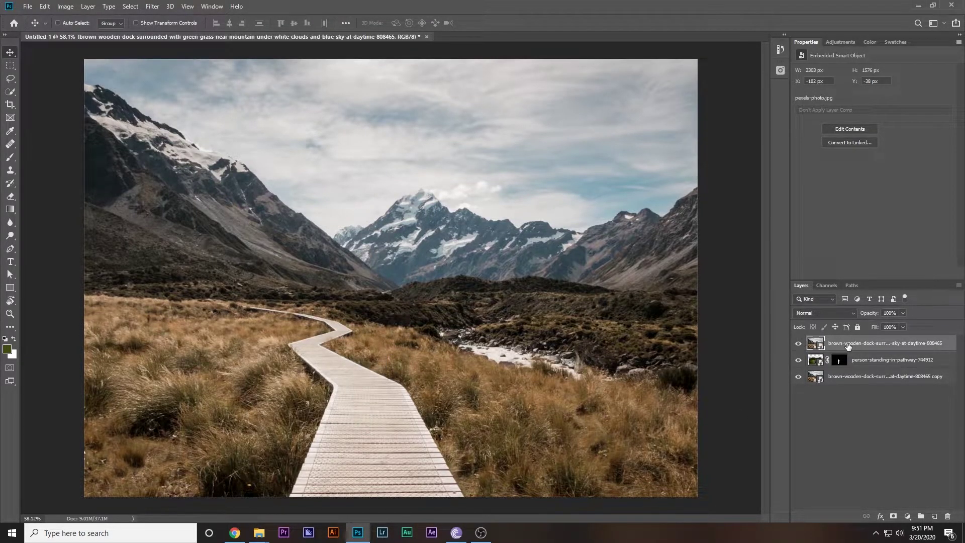
- Apply a Gaussian Blur with a 47 pixel radius to the upper landscape layer as a smart filter
click(155, 6)
mouse_move(248, 121)
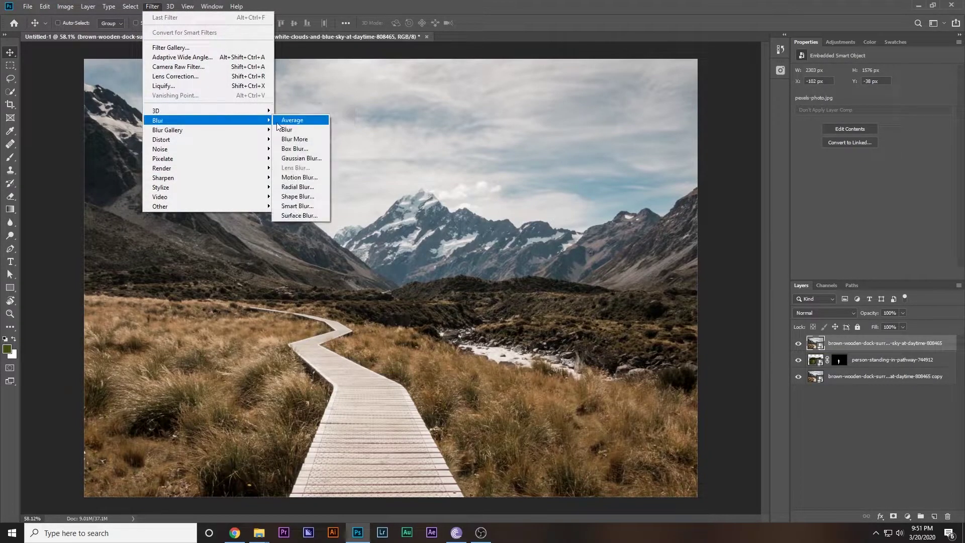
click(312, 158)
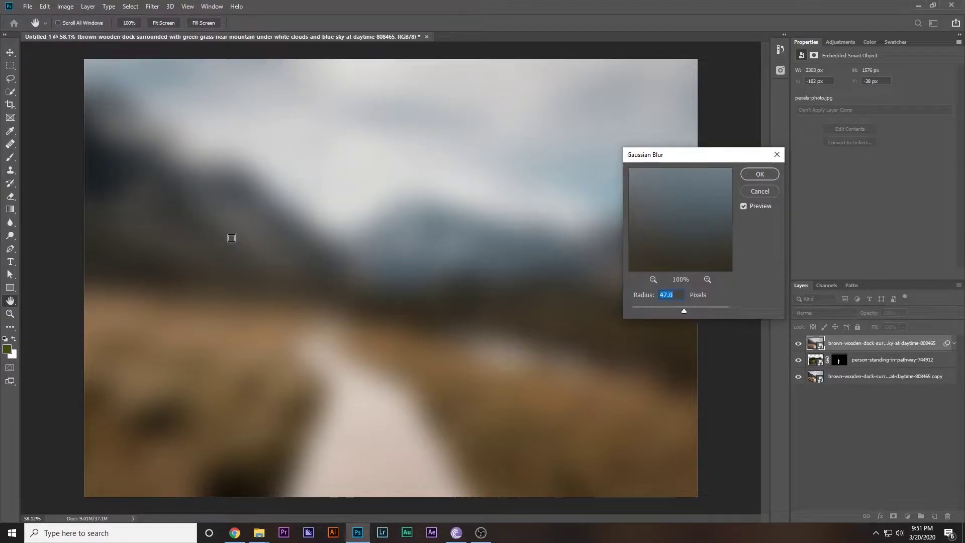
click(752, 179)
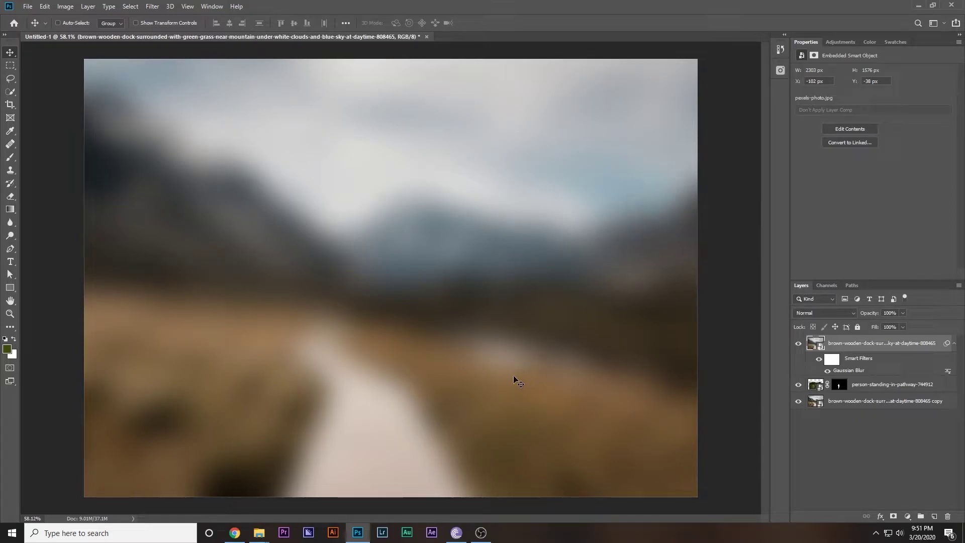
click(954, 347)
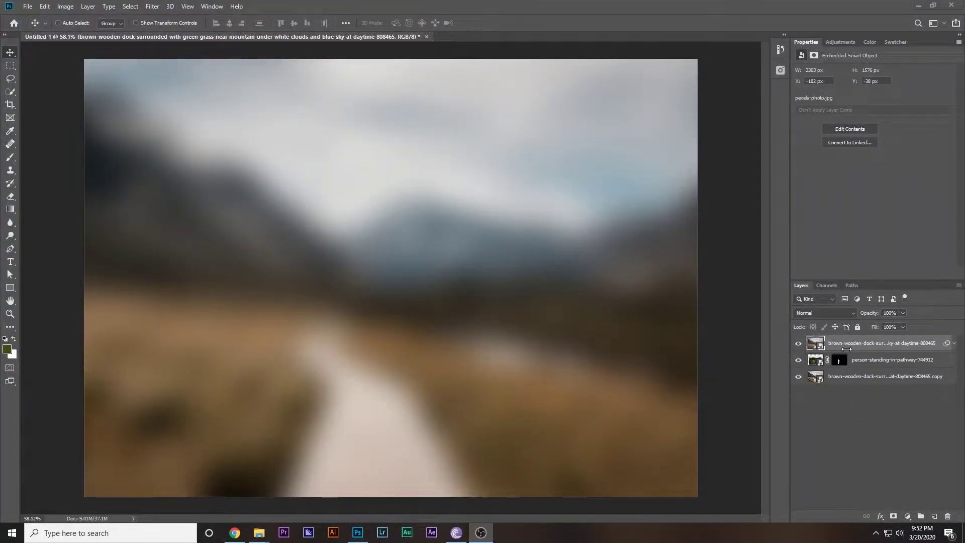
- Edit the upper landscape layer's Gaussian Blur smart filter and raise its radius to about 107 pixels
click(954, 344)
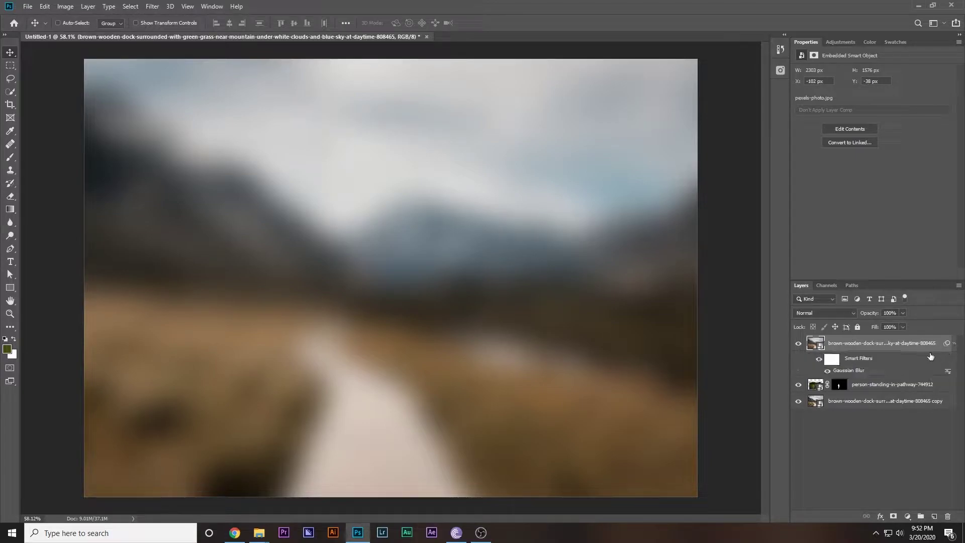
double_click(884, 372)
drag(695, 312, 699, 309)
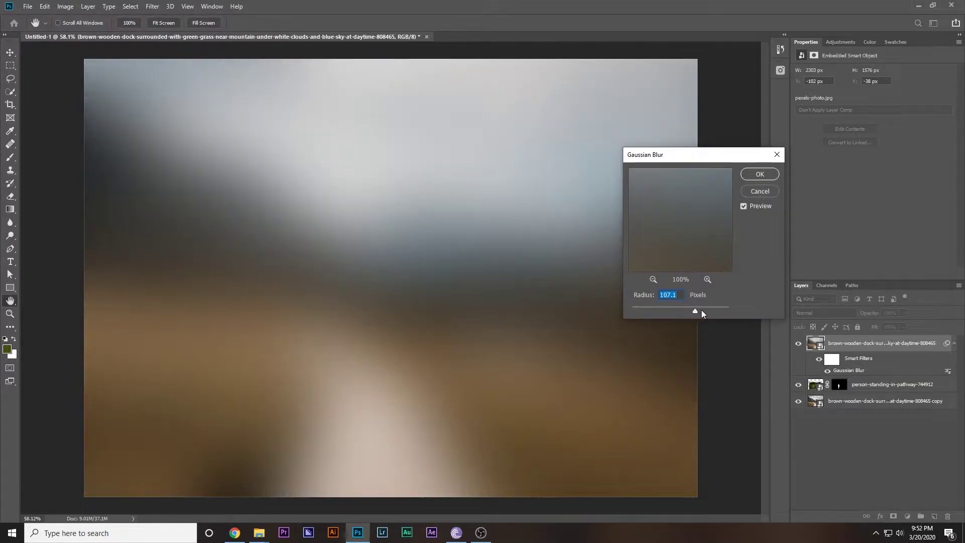
click(702, 310)
drag(702, 312, 695, 310)
key(Return)
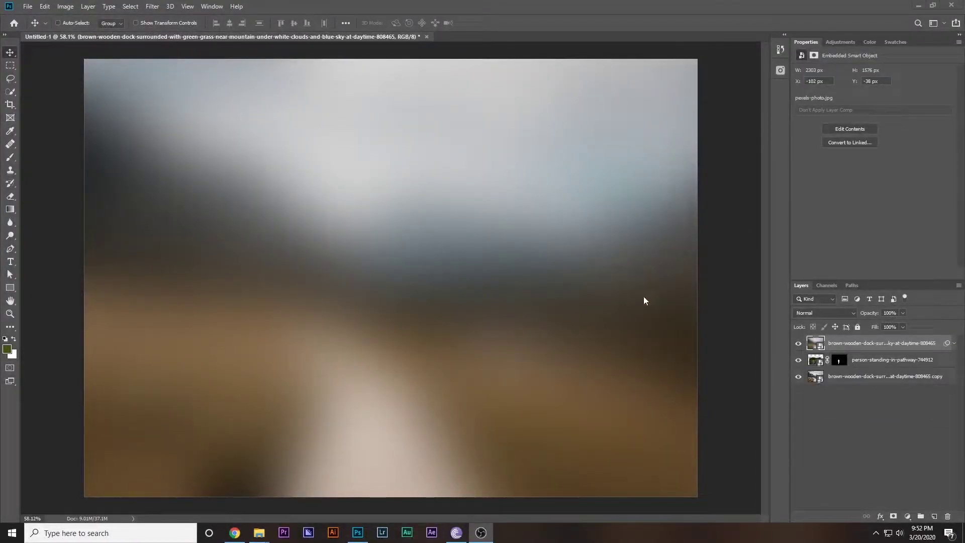
- Set the blurred landscape layer's blending mode to Color
click(849, 350)
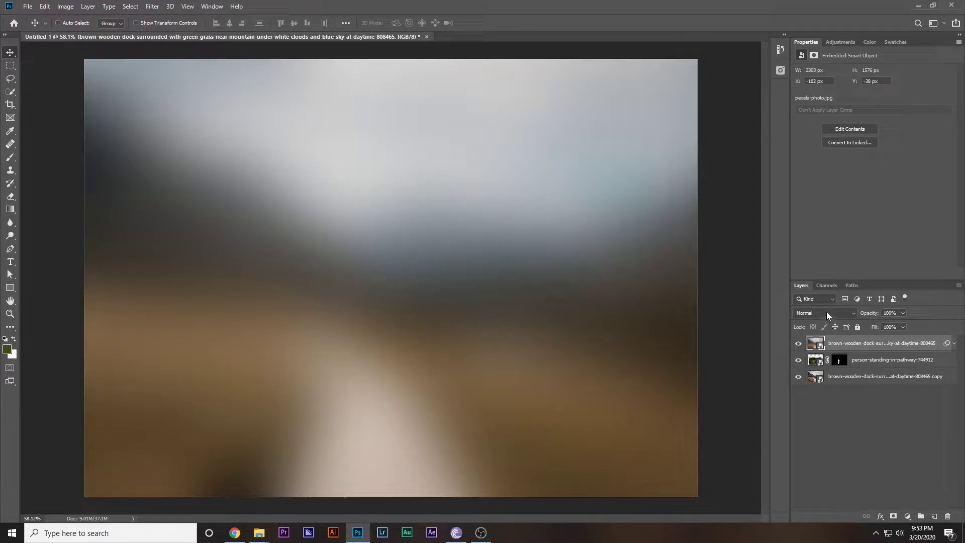
click(841, 312)
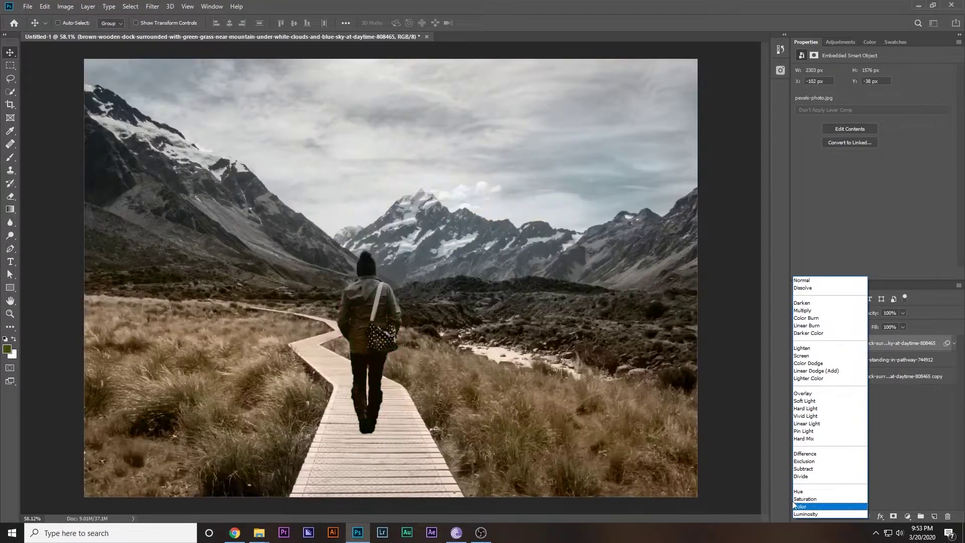
click(811, 507)
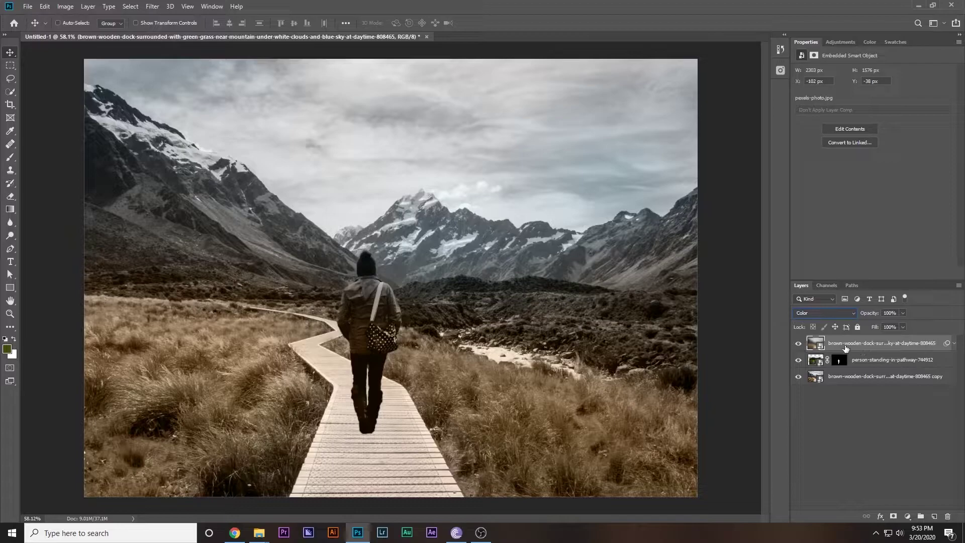
- Clip the blurred landscape layer to the person layer and toggle it to compare the colour match
drag(825, 350, 836, 349)
alt+click(835, 350)
click(799, 345)
click(799, 345)
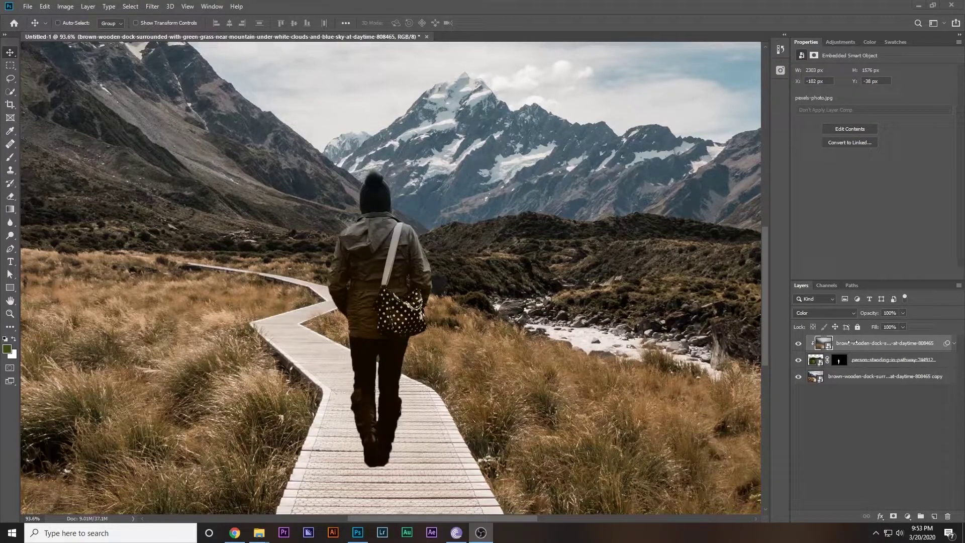
- Lower the blurred landscape layer's opacity and toggle its visibility to compare the colour match on the woman
click(903, 313)
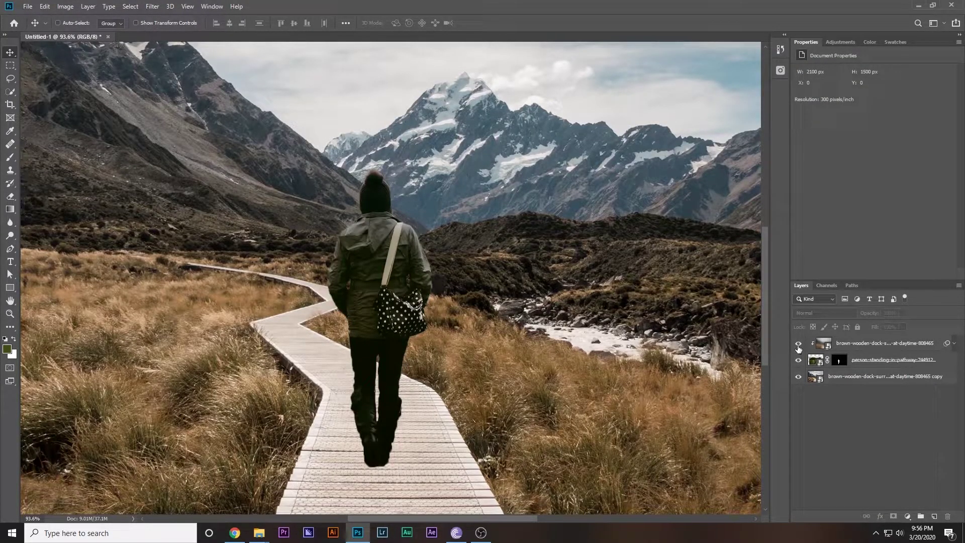
click(798, 344)
key(ctrl+0)
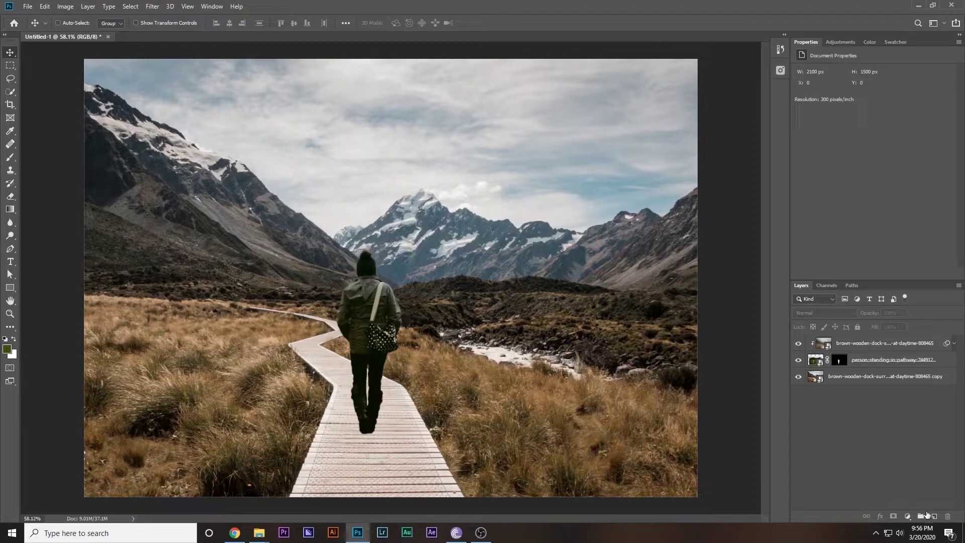
- Add an Exposure adjustment layer above all layers with exposure at about -17 and invert its mask to black
click(908, 516)
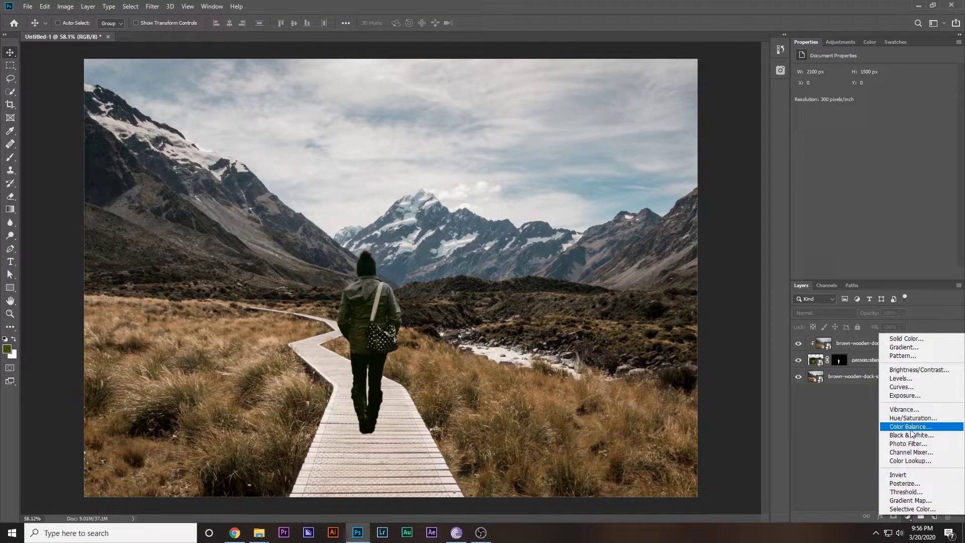
click(925, 396)
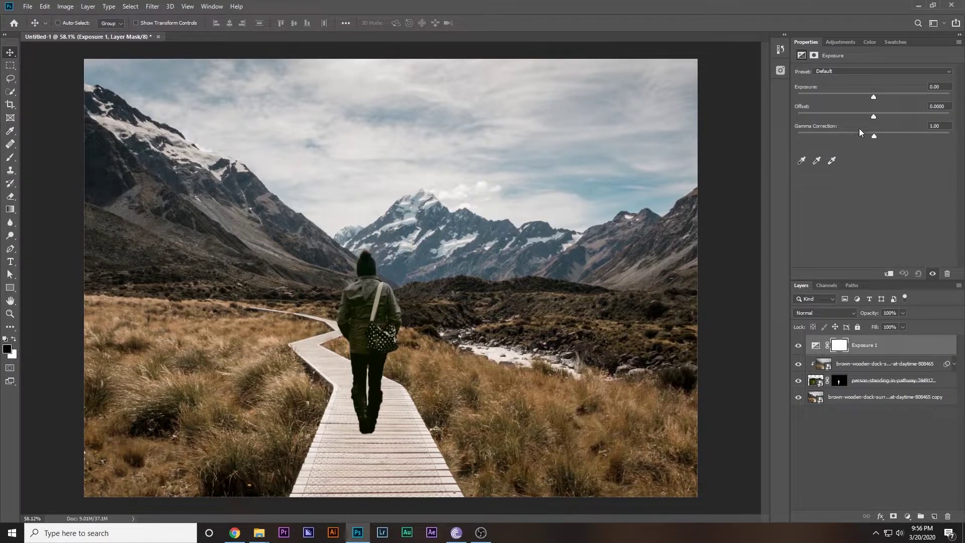
drag(871, 97, 803, 101)
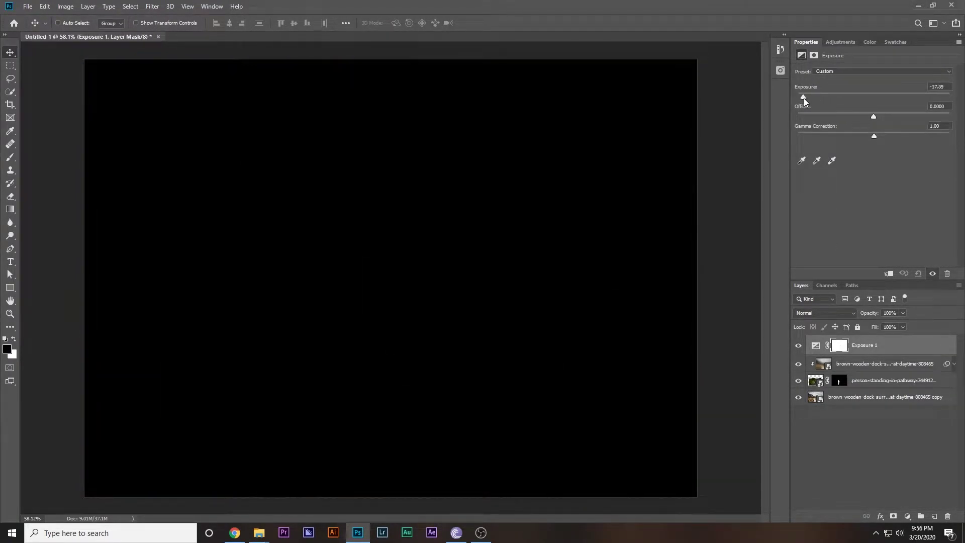
click(843, 349)
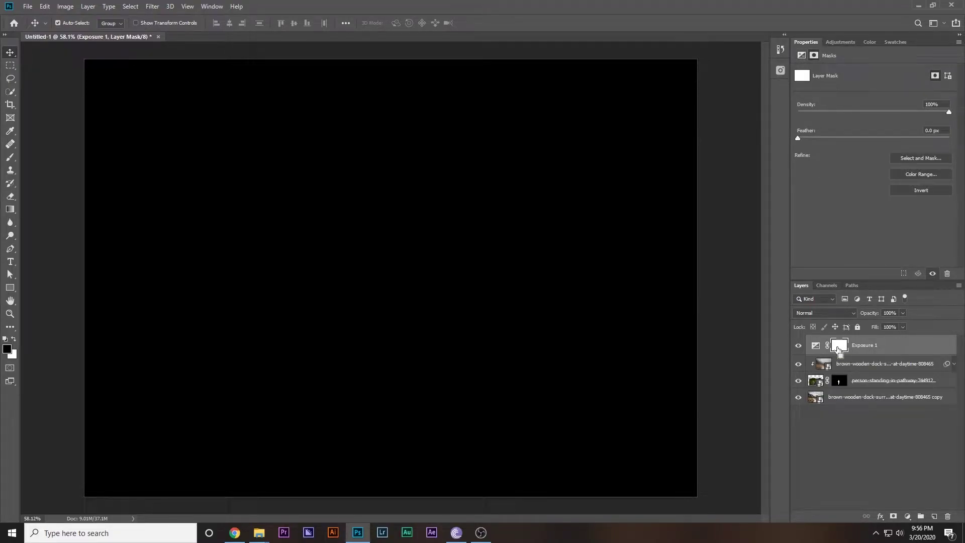
key(ctrl+i)
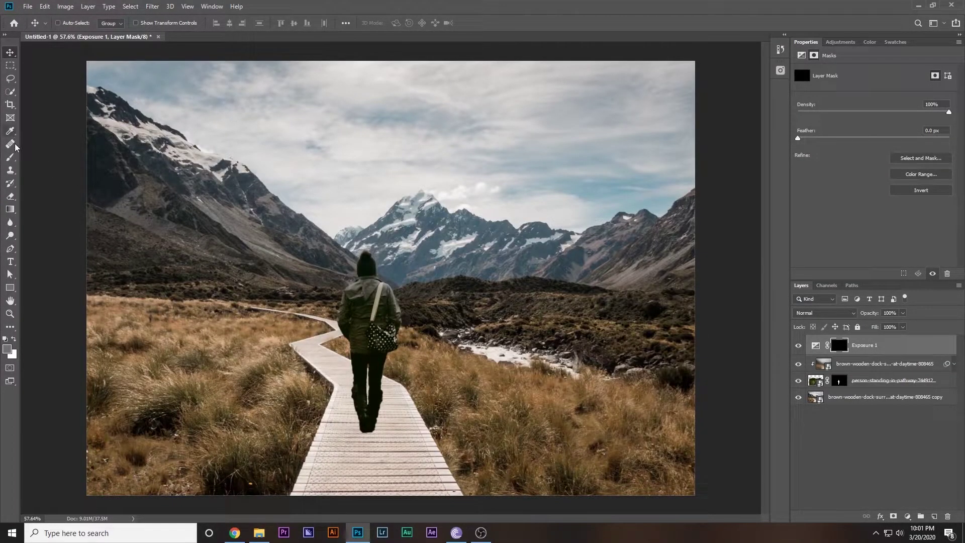
- Set up the Brush tool with white foreground, then try a shadow stroke from the woman's feet on the Exposure mask and undo it
click(13, 157)
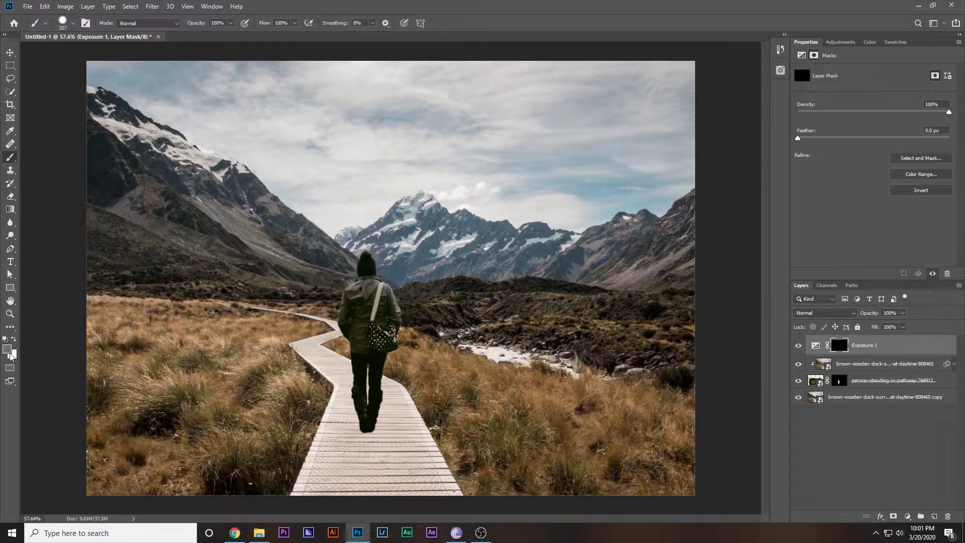
key(d)
drag(366, 435, 271, 470)
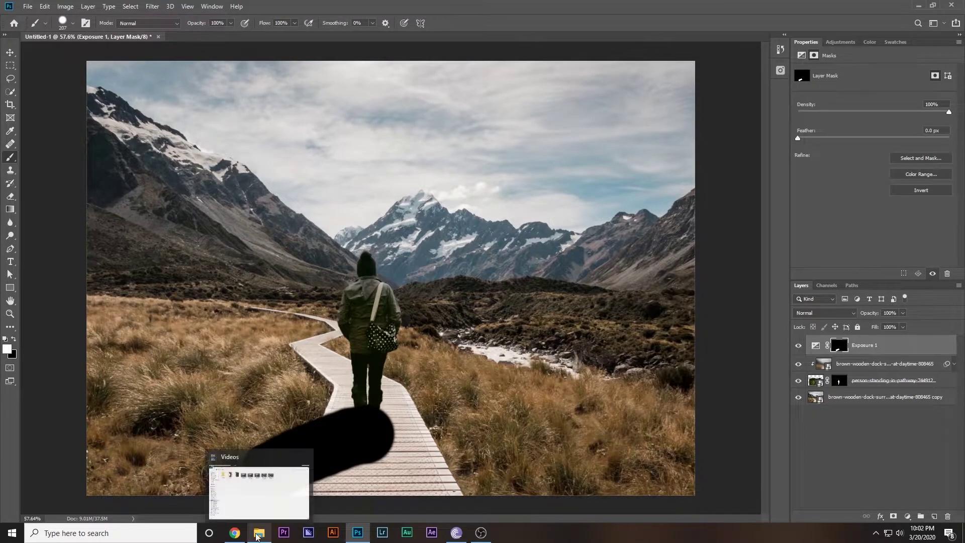
key(ctrl+z)
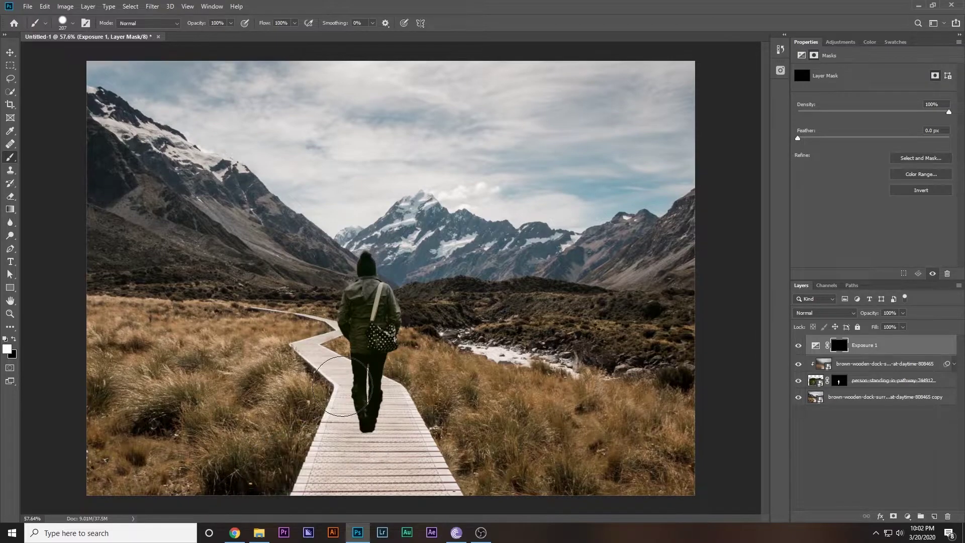
- Set the brush to 0% hardness, about 183 px diameter and 3% flow
alt+right_click(343, 390)
mouse_move(340, 363)
mouse_down()
mouse_move(330, 372)
mouse_move(346, 205)
mouse_up()
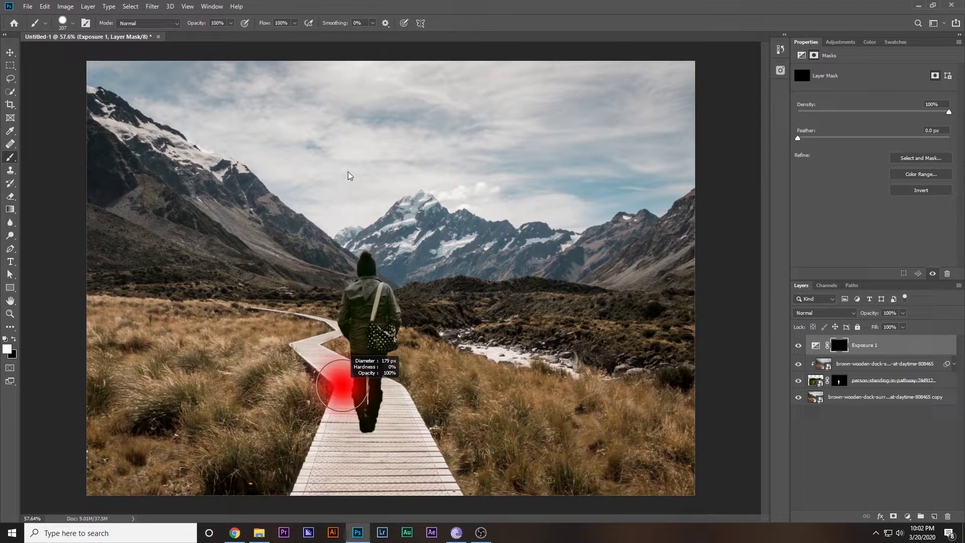
drag(348, 172, 349, 163)
alt+right_click(325, 436)
mouse_move(325, 436)
mouse_down()
mouse_move(320, 330)
mouse_move(322, 360)
mouse_up()
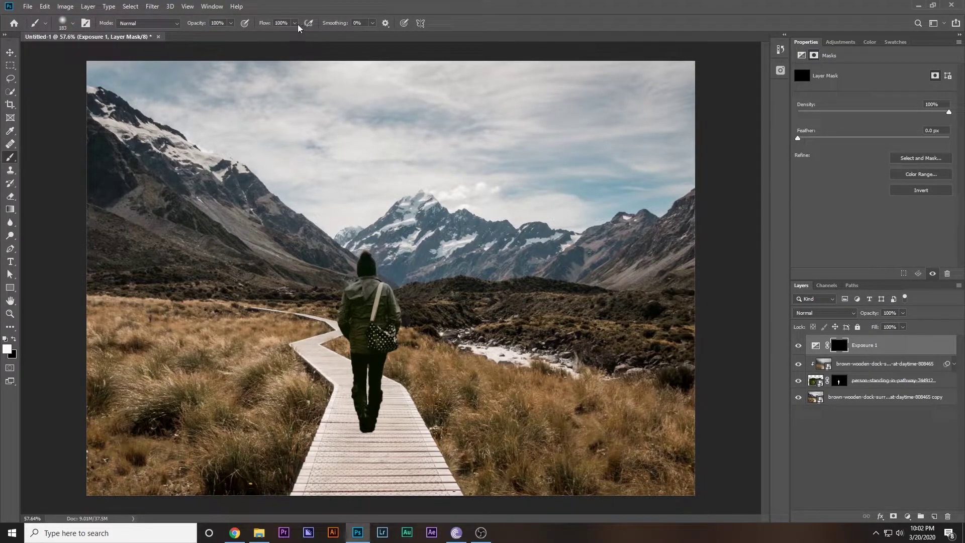
drag(295, 23, 250, 34)
- Try painting a soft shadow from the woman's feet towards the boardwalk's lower-left edge on the Exposure mask, then undo it
mouse_move(361, 432)
mouse_down()
mouse_move(279, 474)
mouse_move(368, 433)
mouse_move(288, 482)
mouse_move(362, 422)
mouse_move(330, 455)
mouse_move(355, 450)
mouse_move(292, 470)
mouse_move(398, 429)
mouse_move(316, 461)
mouse_move(332, 465)
mouse_move(406, 430)
mouse_move(290, 477)
mouse_move(373, 447)
mouse_move(288, 458)
mouse_up()
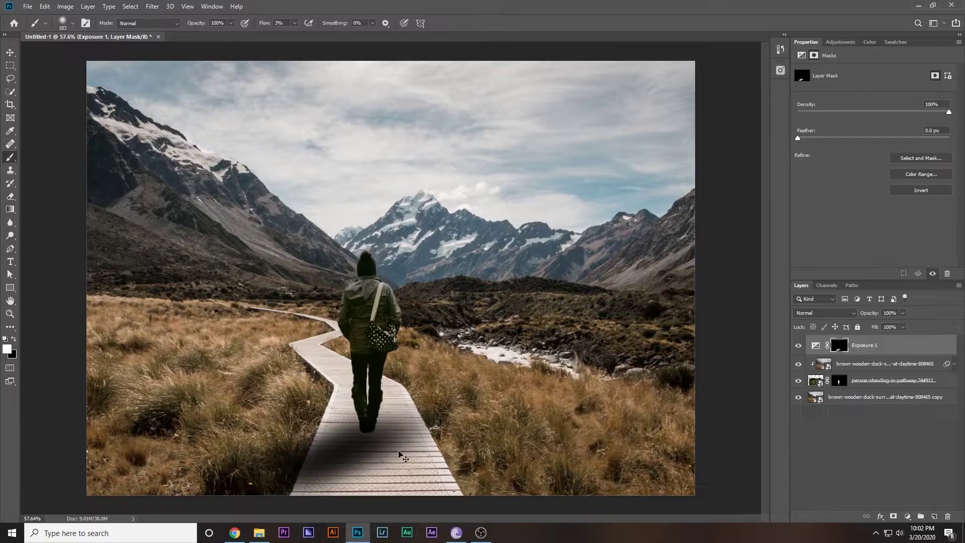
key(ctrl+z)
- Reduce the brush to 111 px and paint a soft shadow from the boots to the boardwalk's left edge
scroll(357, 449, up, 10)
drag(386, 433, 348, 436)
scroll(385, 433, down, 6)
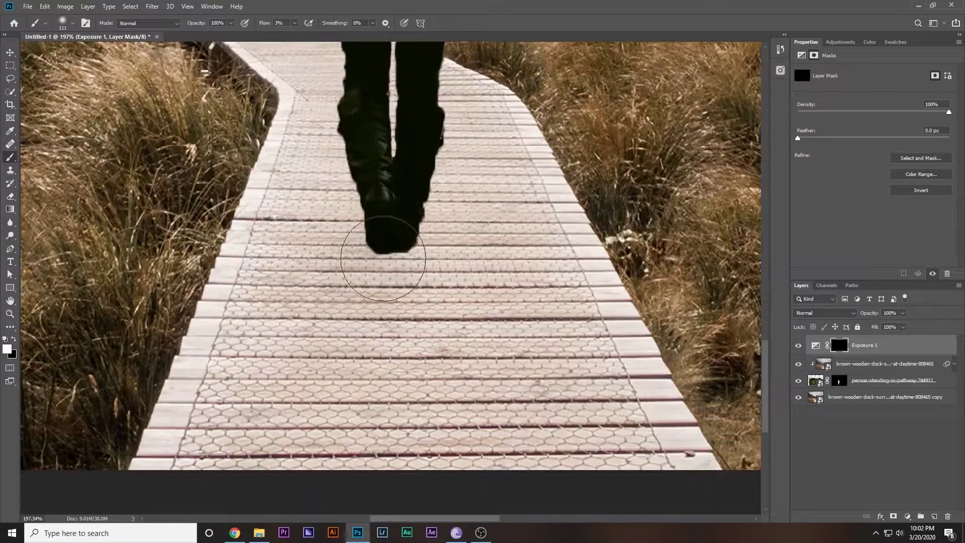
mouse_move(383, 257)
mouse_down()
mouse_move(322, 261)
mouse_move(229, 304)
mouse_move(209, 329)
mouse_move(162, 330)
mouse_move(315, 261)
mouse_move(248, 312)
mouse_move(379, 264)
mouse_move(287, 310)
mouse_move(387, 251)
mouse_move(270, 318)
mouse_move(419, 247)
mouse_move(419, 228)
mouse_move(143, 348)
mouse_move(289, 269)
mouse_move(291, 293)
mouse_move(127, 349)
mouse_move(200, 315)
mouse_move(412, 262)
mouse_move(604, 266)
mouse_up()
mouse_move(324, 261)
mouse_down()
mouse_move(330, 254)
mouse_move(270, 236)
mouse_up()
- Try thinning the shadow by painting black on the Exposure mask, then undo the shadow strokes
key(x)
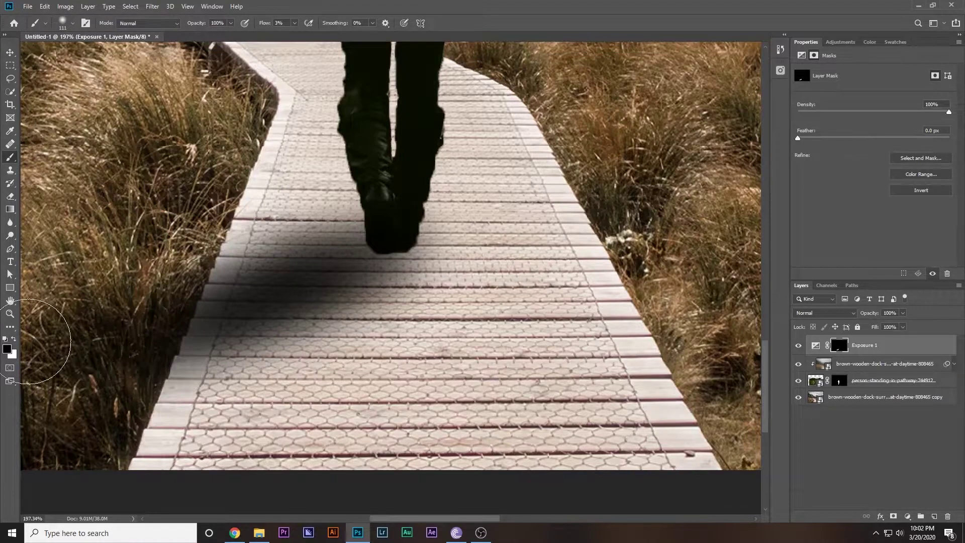
mouse_move(275, 286)
mouse_down()
mouse_move(286, 315)
mouse_move(278, 285)
mouse_move(253, 257)
mouse_move(247, 264)
mouse_move(277, 232)
mouse_move(317, 263)
mouse_up()
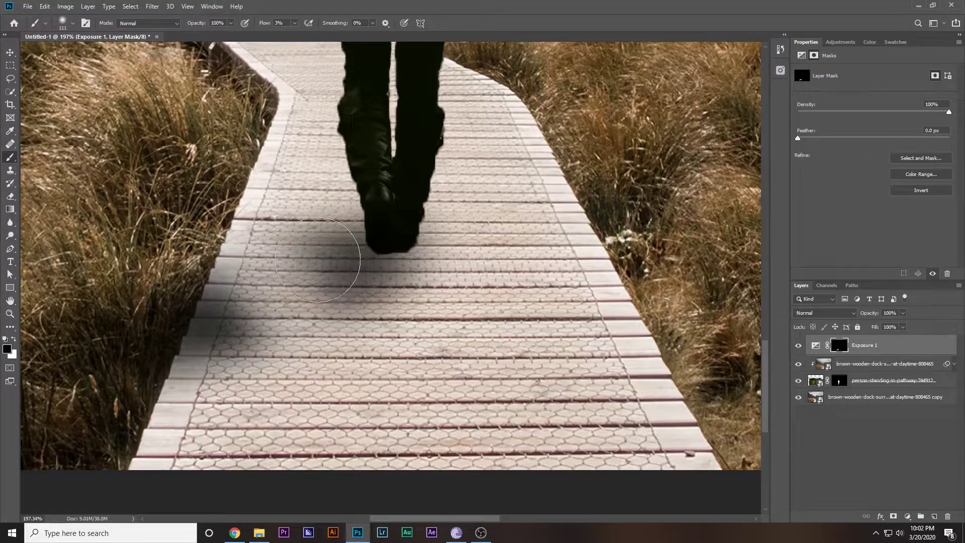
key(ctrl+z)
key(ctrl+z)
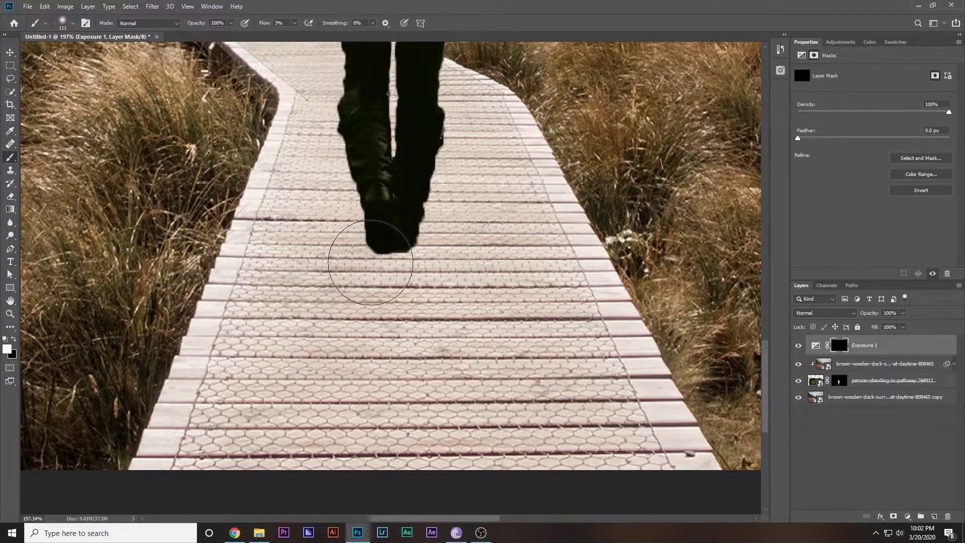
- Enlarge the brush to 125 px and build up a faint white-painted mask shadow running diagonally from the boots to the boardwalk's left edge
right_click(371, 262)
mouse_move(344, 266)
mouse_down()
mouse_move(353, 265)
mouse_move(153, 330)
mouse_up()
drag(373, 253, 183, 341)
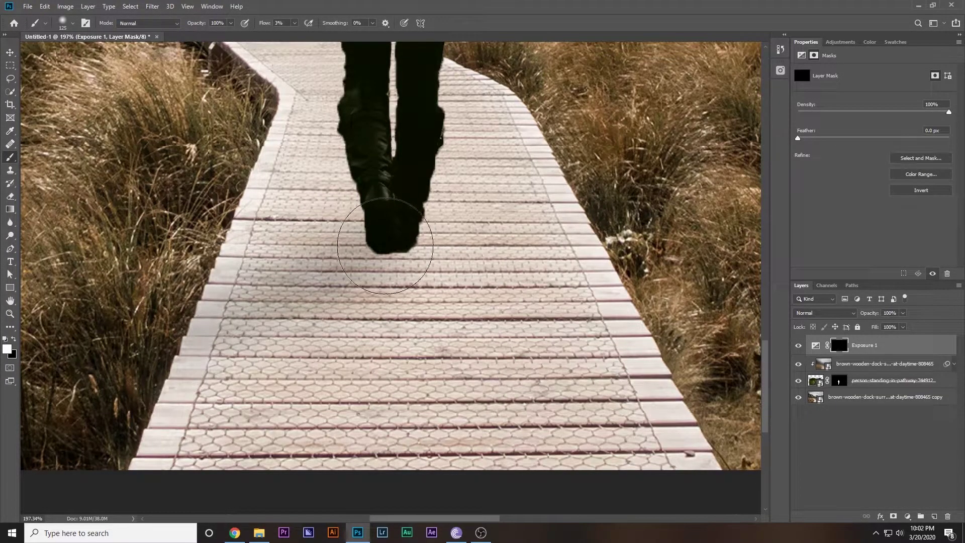
drag(386, 248, 199, 350)
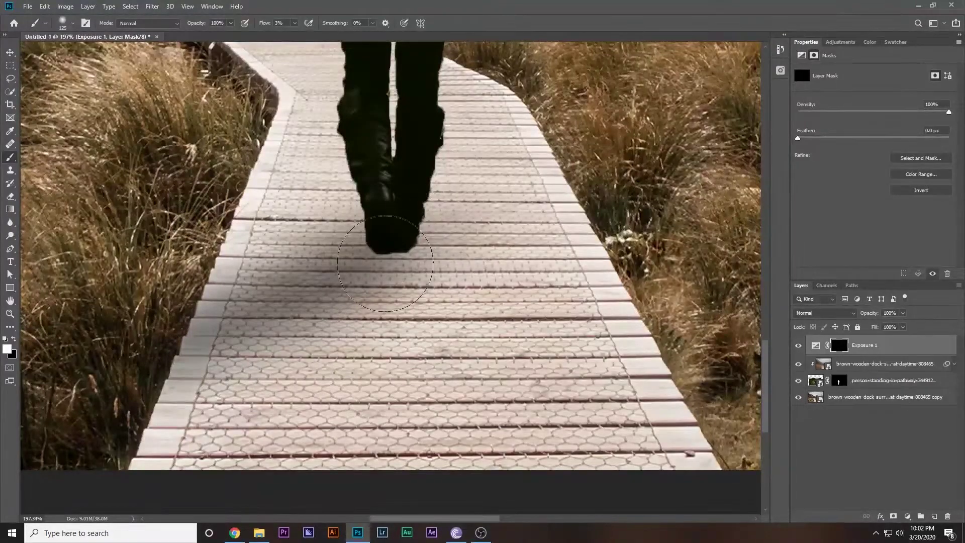
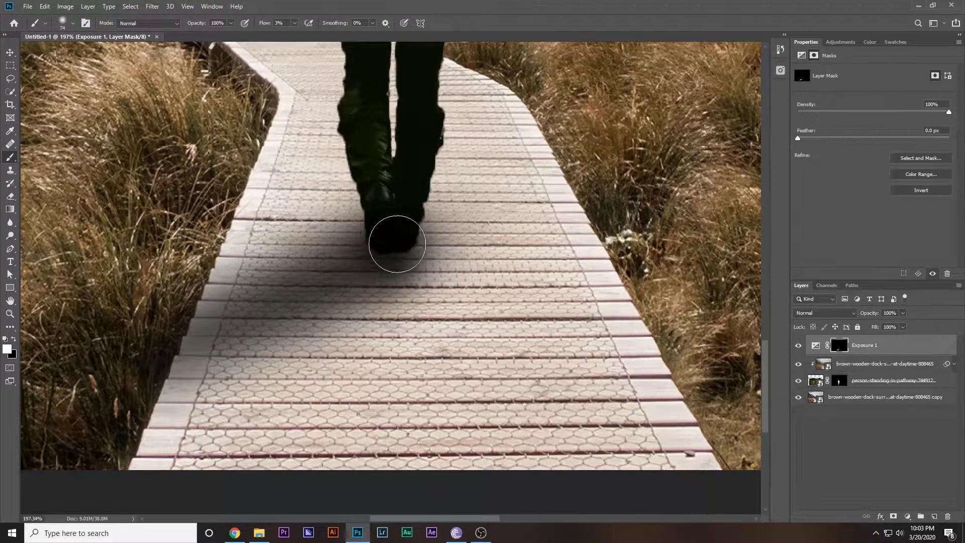
- Raise the brush flow to 9% and darken the contact shadow directly beneath the boots on the Exposure mask
click(294, 23)
drag(297, 38, 299, 38)
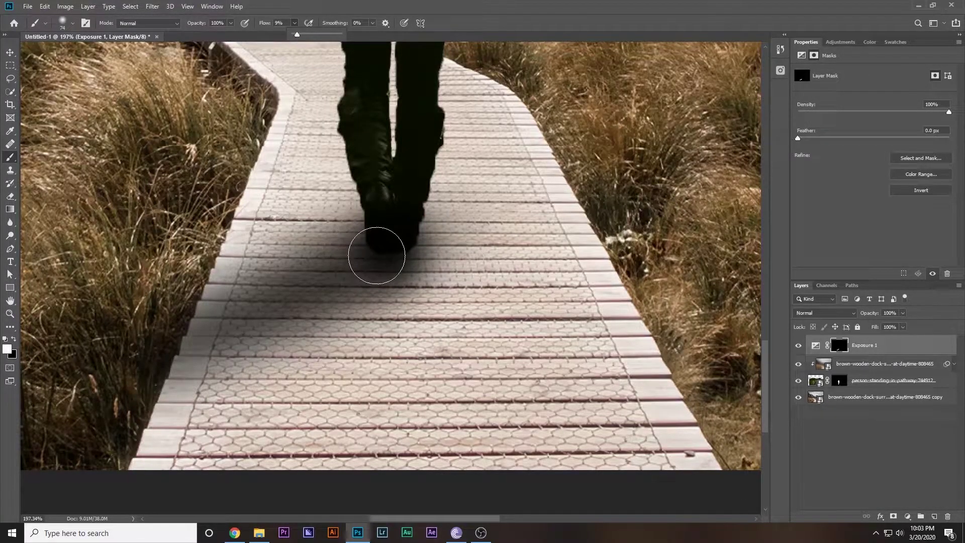
click(376, 255)
mouse_move(388, 252)
mouse_down()
mouse_move(361, 300)
mouse_move(408, 300)
mouse_move(388, 251)
mouse_move(357, 261)
mouse_move(375, 243)
mouse_move(347, 260)
mouse_move(372, 243)
mouse_move(343, 261)
mouse_move(379, 237)
mouse_move(353, 258)
mouse_move(389, 243)
mouse_move(371, 212)
mouse_up()
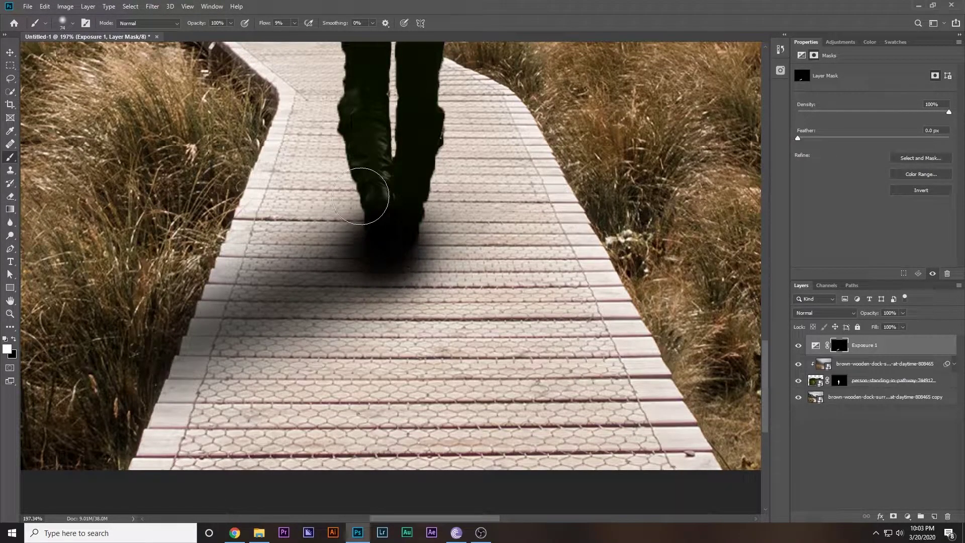
- Lower the brush flow to 3% and extend the white-painted mask shadow from the boots to the boardwalk's left edge
drag(294, 35, 291, 35)
mouse_move(355, 253)
mouse_down()
mouse_move(268, 279)
mouse_move(356, 256)
mouse_move(323, 272)
mouse_move(360, 248)
mouse_move(384, 246)
mouse_move(345, 260)
mouse_move(186, 365)
mouse_move(171, 352)
mouse_move(246, 282)
mouse_move(340, 251)
mouse_move(242, 291)
mouse_move(332, 236)
mouse_up()
scroll(273, 362, down, 10)
scroll(205, 409, up, 3)
drag(217, 393, 222, 438)
scroll(367, 427, down, 4)
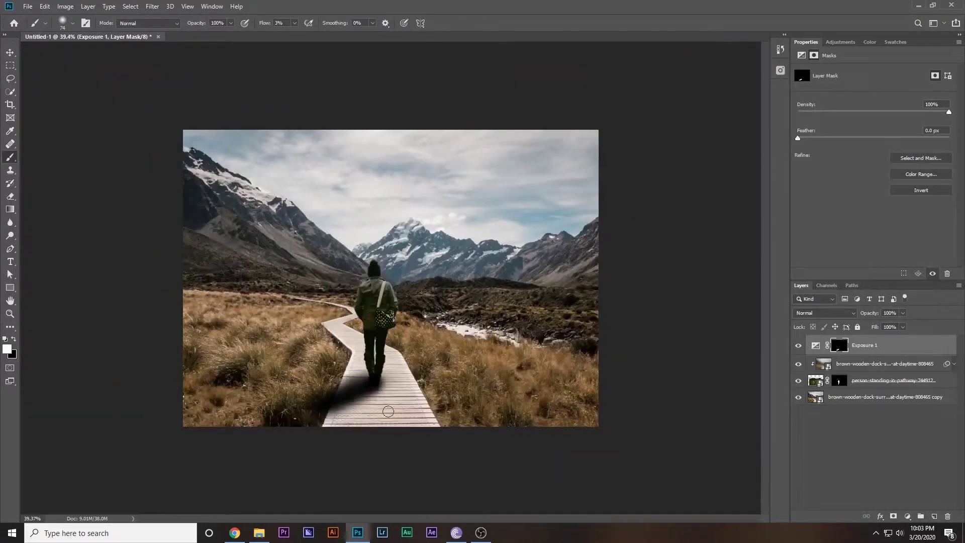
- Fade the shadow's outer end by painting black on the Exposure mask with a very large brush
drag(320, 383, 421, 358)
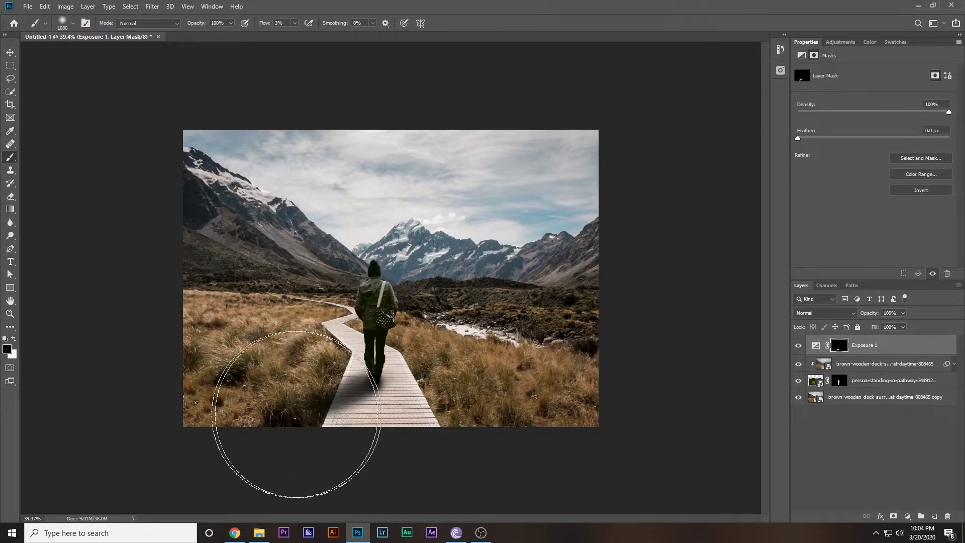
scroll(166, 423, down, 3)
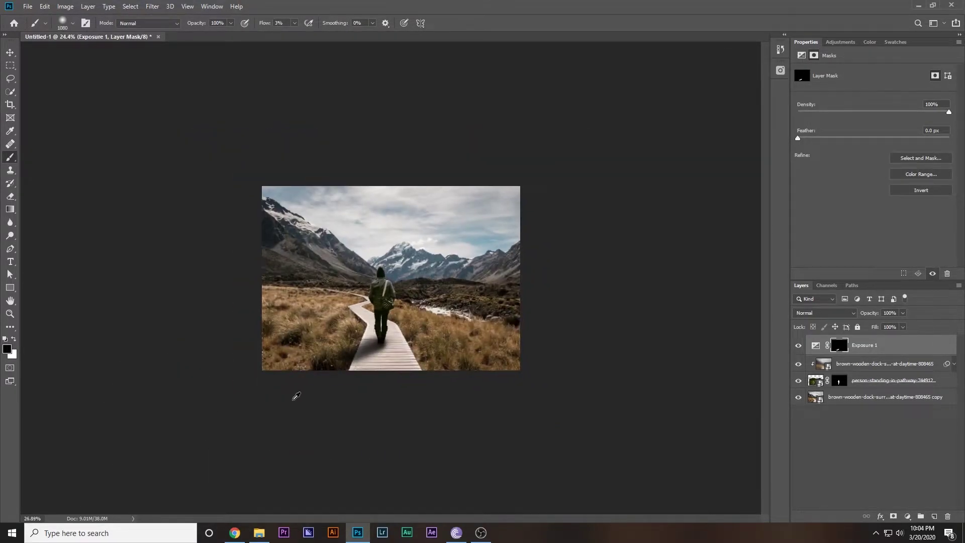
scroll(295, 396, up, 5)
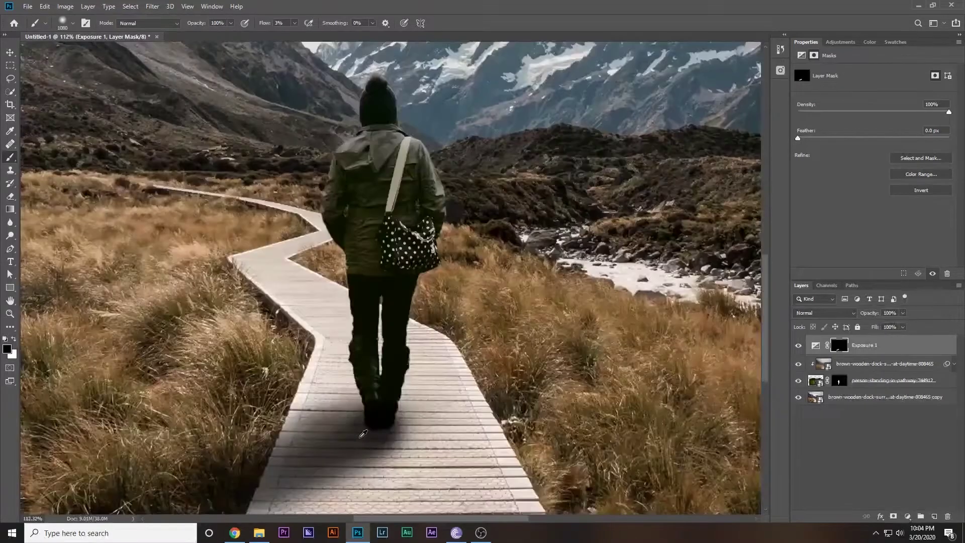
- Deepen the shadow around the boots by painting white on the Exposure mask with a 43 px and a 103 px brush
scroll(361, 435, up, 3)
scroll(362, 435, down, 1)
mouse_move(388, 417)
mouse_down()
mouse_move(2, 417)
mouse_move(404, 416)
mouse_move(353, 394)
mouse_move(386, 402)
mouse_up()
key(x)
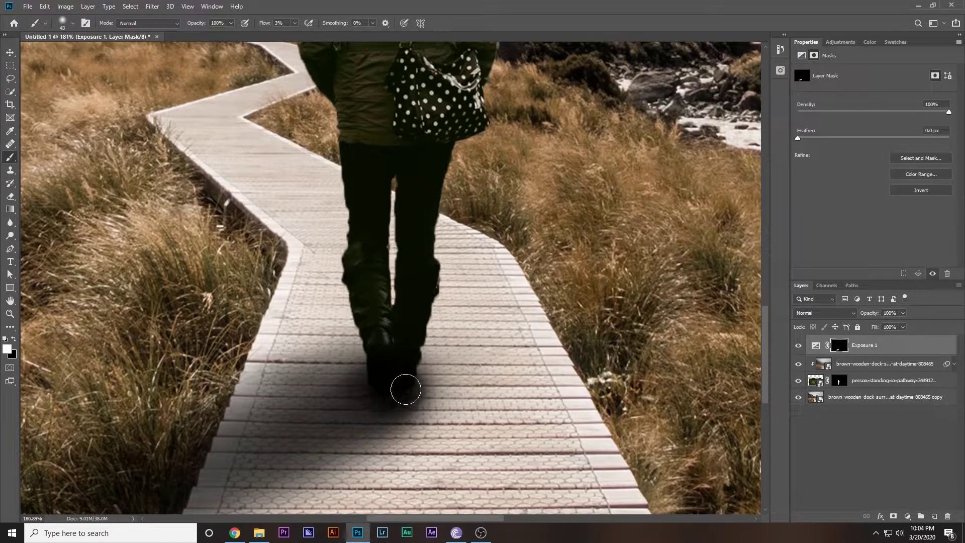
right_click(338, 401)
double_click(350, 407)
mouse_move(354, 407)
mouse_down()
mouse_move(337, 425)
mouse_move(392, 392)
mouse_move(360, 401)
mouse_up()
- Shape the shadow beside the boots on the Exposure mask with alternating white and black strokes, enlarging the brush to 142 px
scroll(358, 435, down, 5)
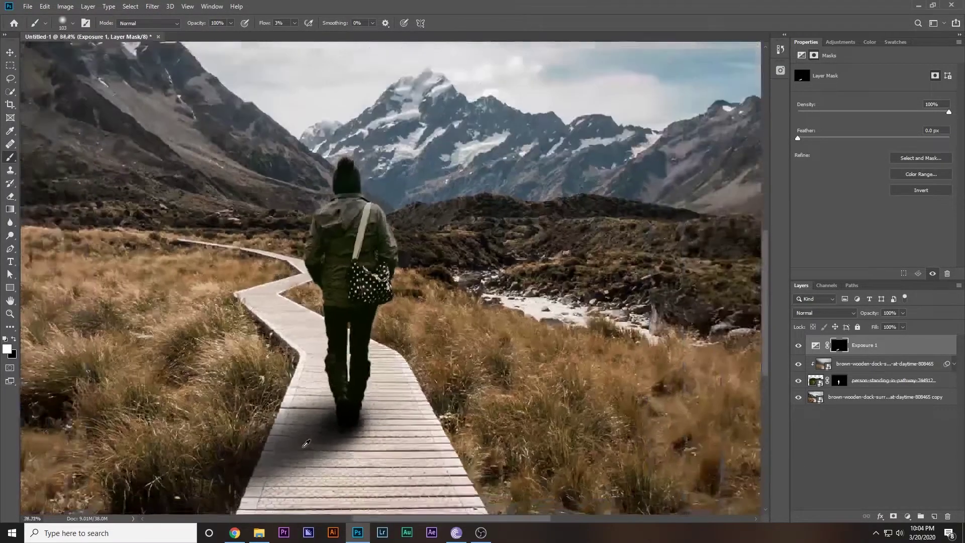
mouse_move(313, 439)
mouse_down()
mouse_move(333, 423)
mouse_move(313, 439)
mouse_up()
drag(243, 456, 260, 456)
key(x)
mouse_move(313, 434)
mouse_down()
mouse_move(323, 425)
mouse_move(302, 442)
mouse_move(334, 442)
mouse_move(355, 467)
mouse_move(331, 457)
mouse_move(351, 480)
mouse_move(317, 451)
mouse_up()
key(x)
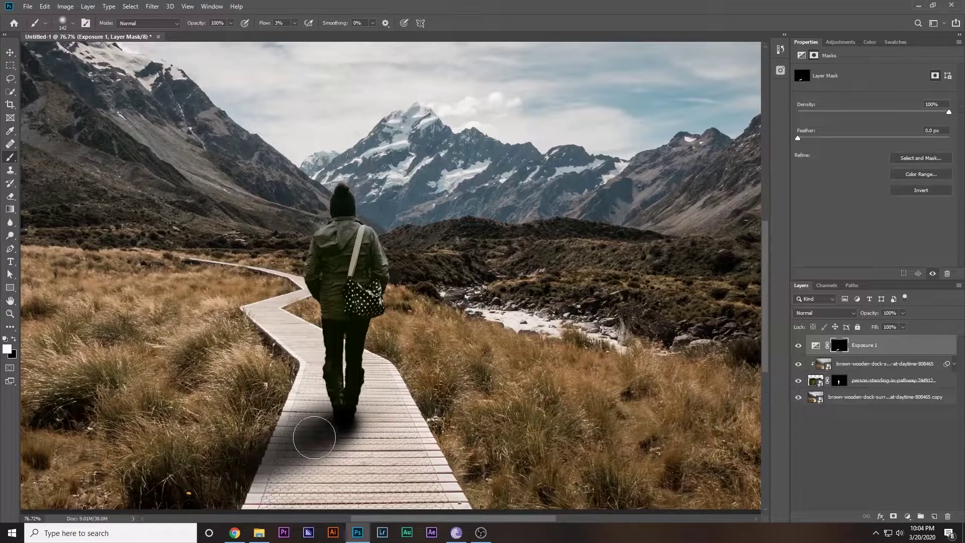
- Enlarge the brush to 507 px and soften the shadow's far end with black on the Exposure mask
key(x)
scroll(326, 433, down, 3)
key(x)
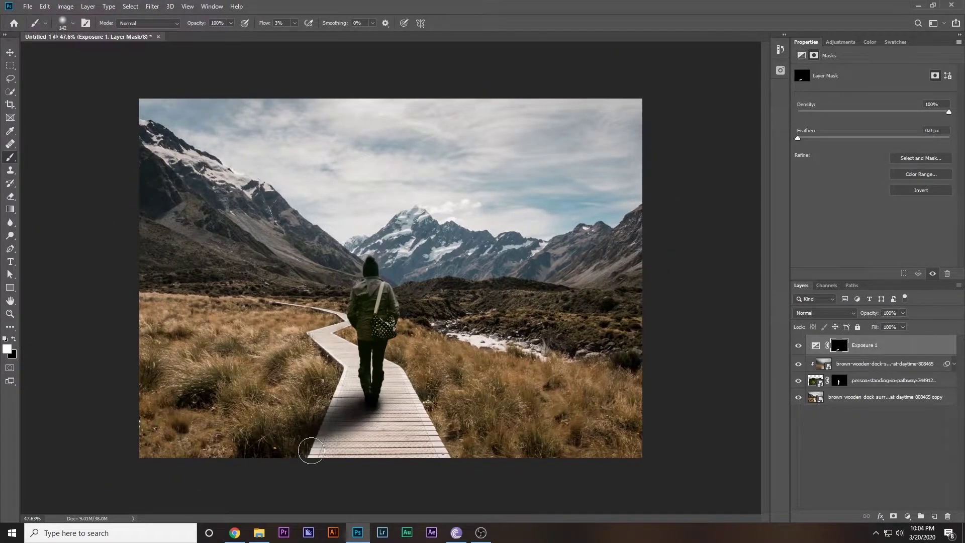
key(x)
right_click(303, 431)
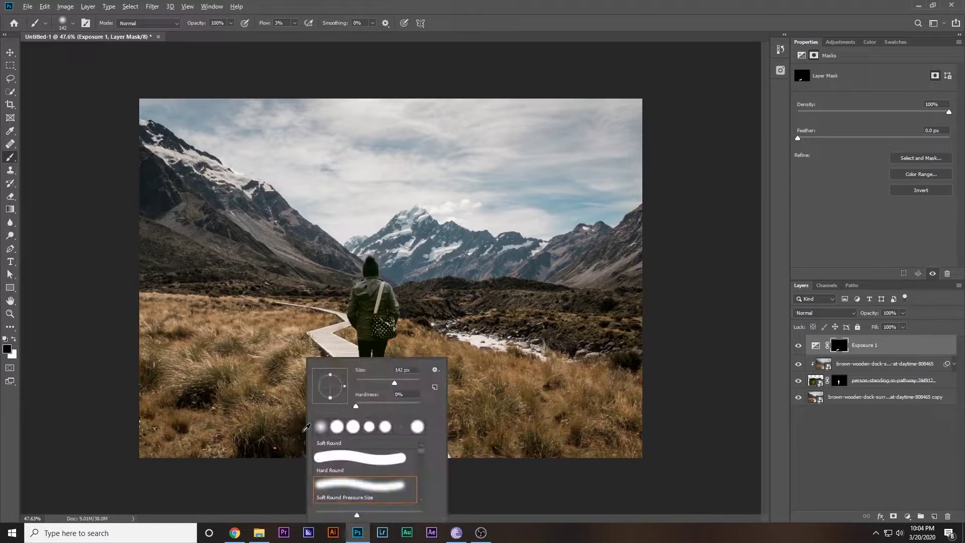
drag(271, 440, 338, 415)
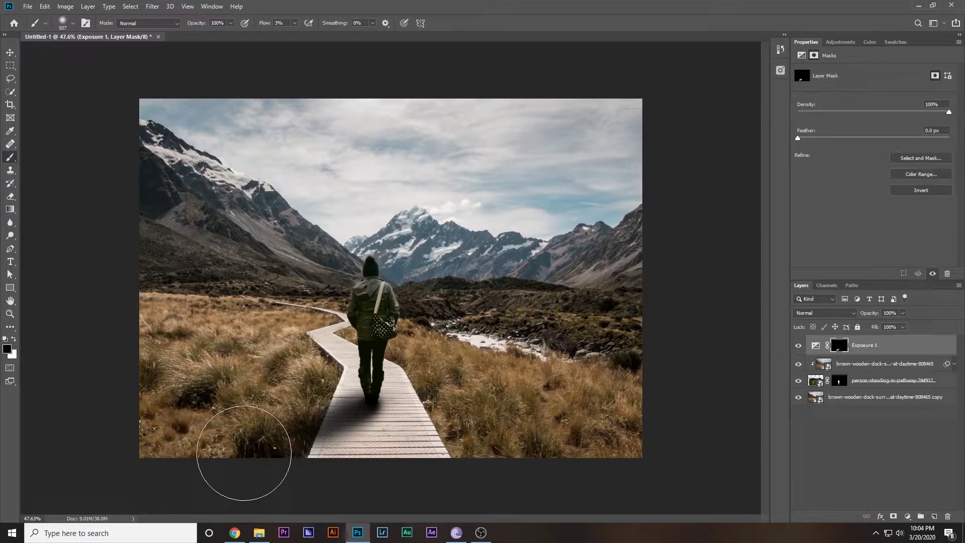
scroll(286, 453, down, 2)
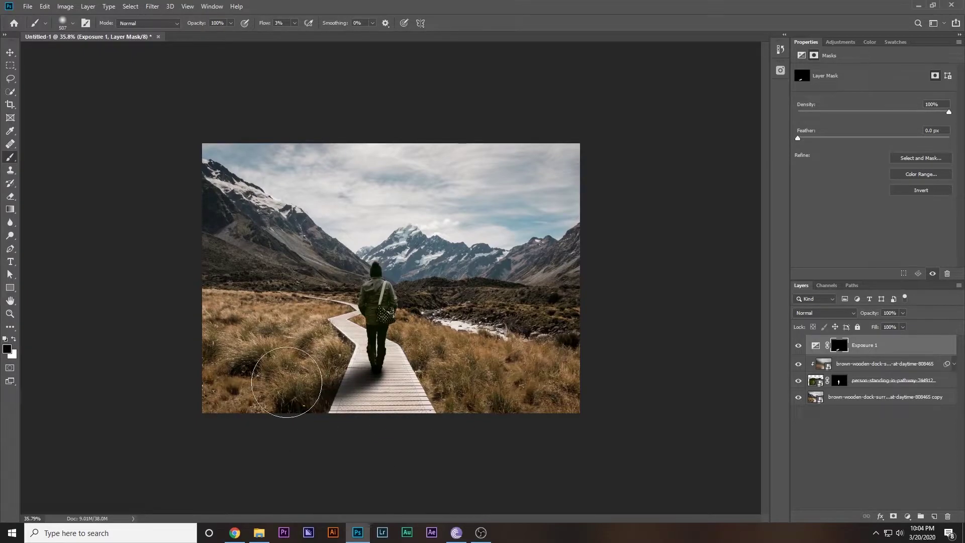
- Toggle the Exposure 1 layer's visibility to compare the image with and without the painted shadow
click(798, 346)
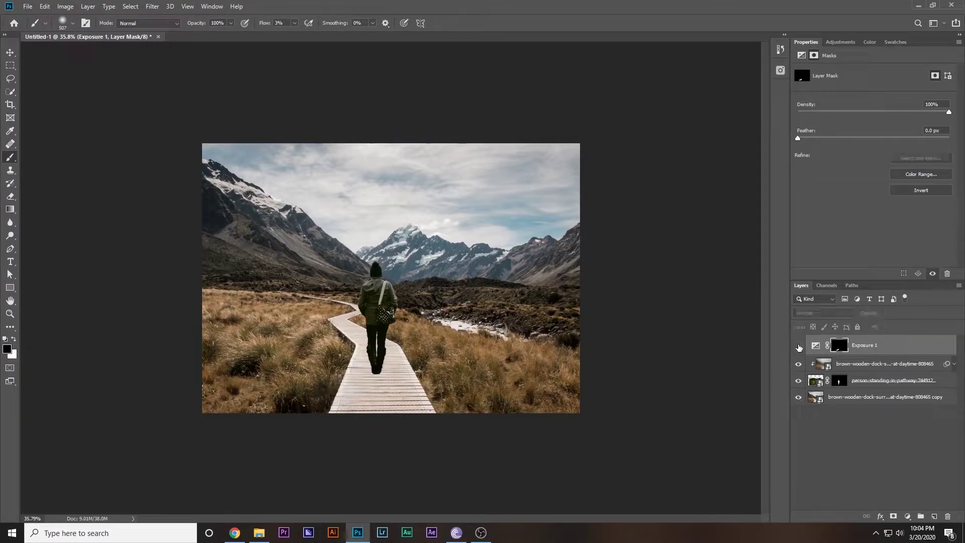
click(807, 348)
click(798, 347)
click(798, 346)
click(799, 346)
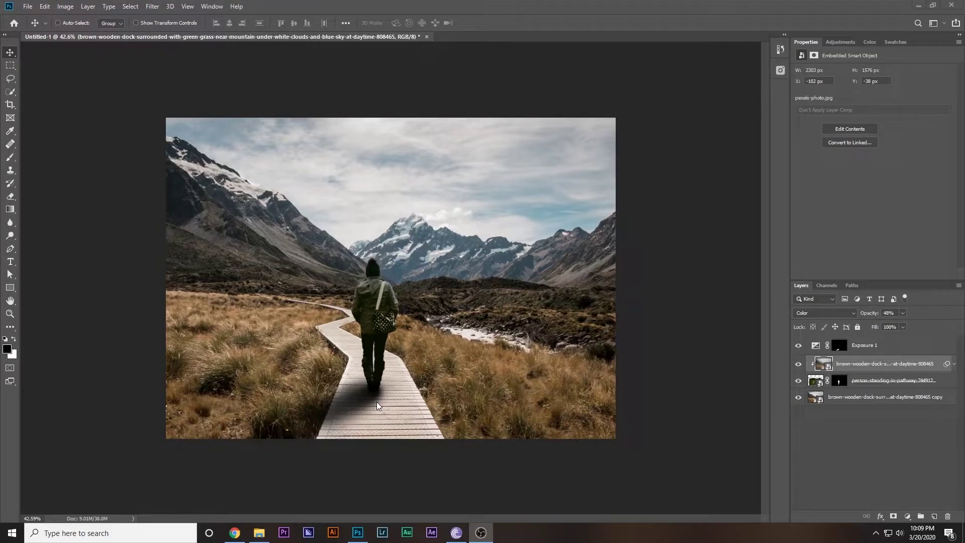
- Duplicate the clipped boardwalk layer above Exposure 1 and set the copy's blend mode to Lighten
click(852, 366)
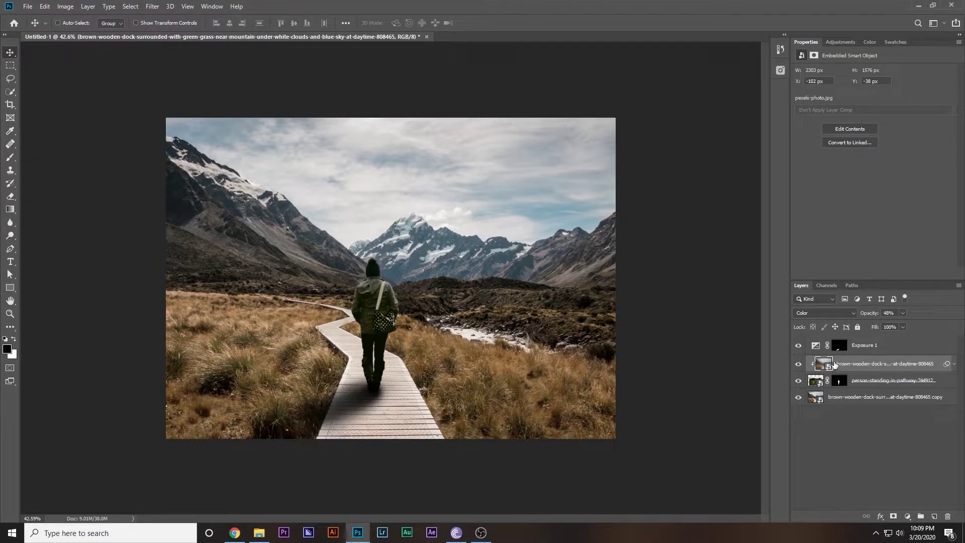
drag(854, 364, 858, 346)
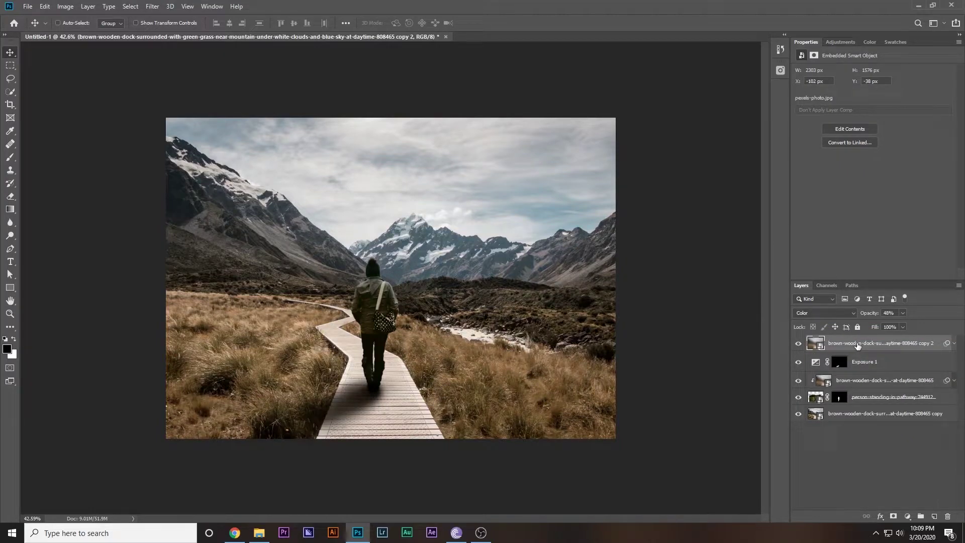
click(801, 316)
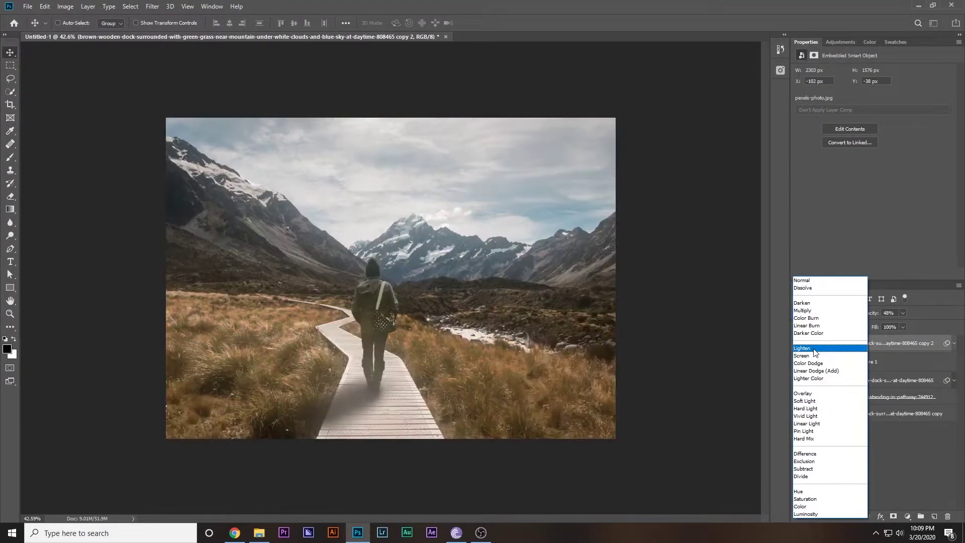
click(814, 349)
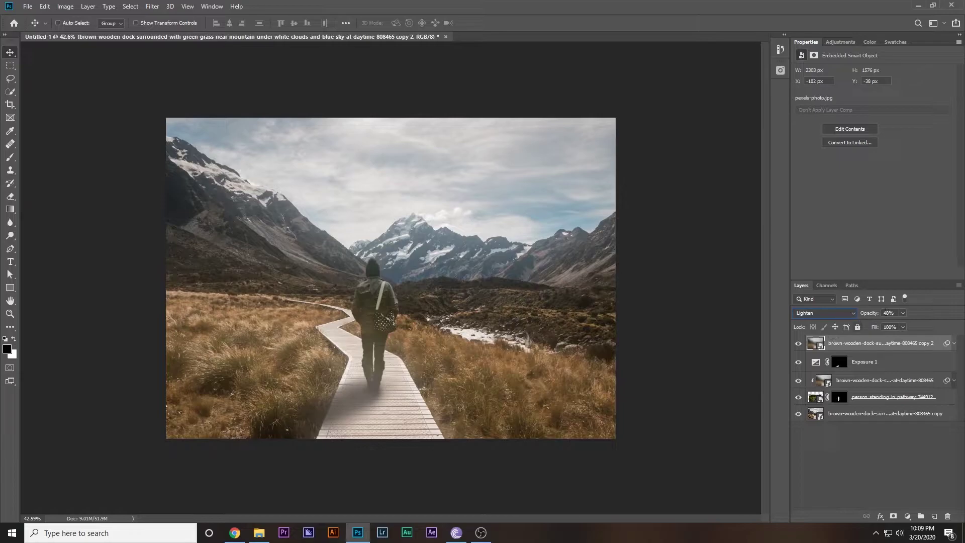
- Set the Lighten copy's fill to 71% and its opacity to 28%
click(903, 327)
drag(894, 344, 891, 344)
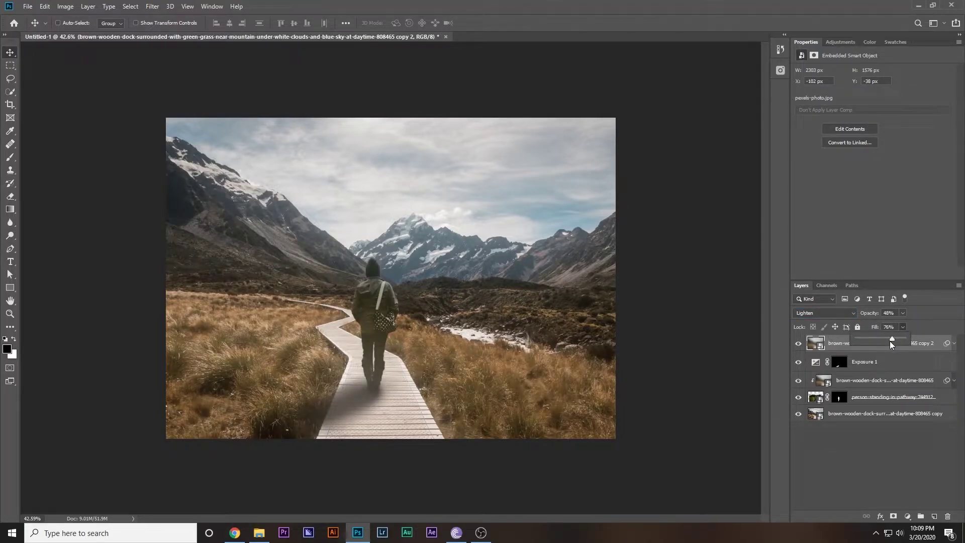
click(902, 314)
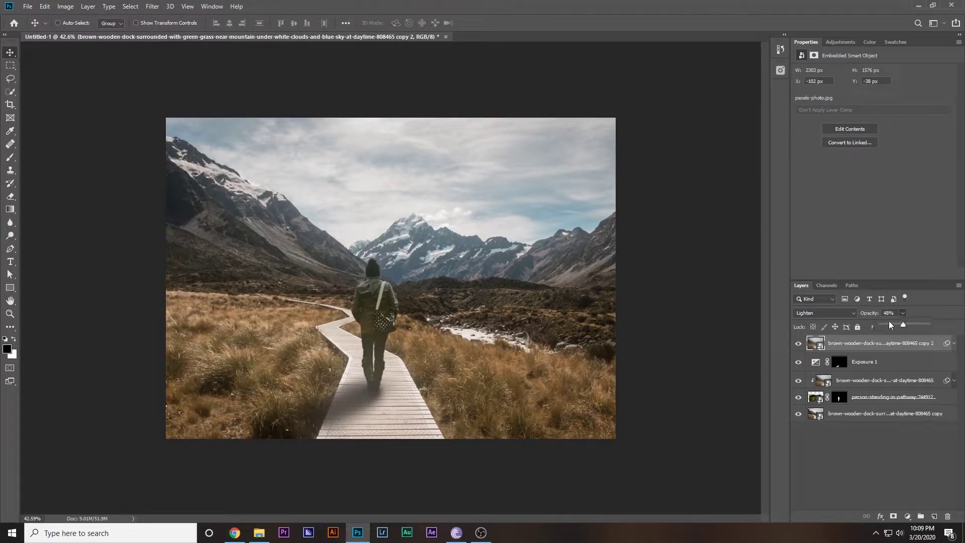
drag(898, 329, 896, 328)
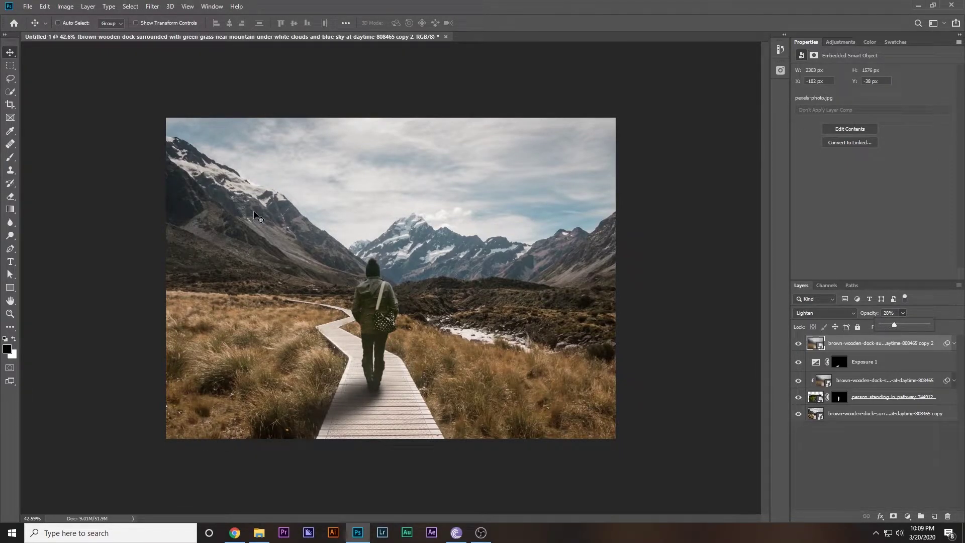
click(564, 336)
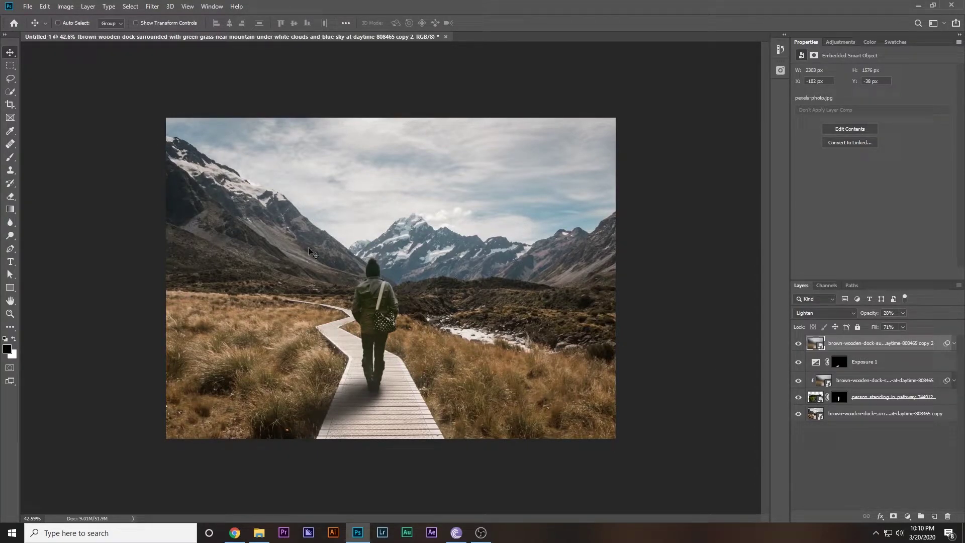
- Add a layer mask to the Lighten copy and paint black over the sky and upper mountains with a large brush at 29% flow
click(894, 517)
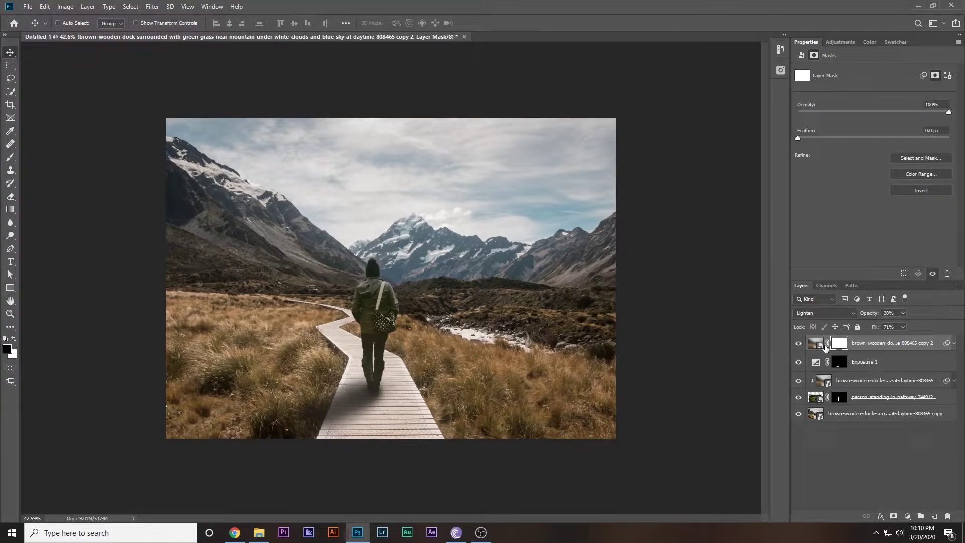
key(b)
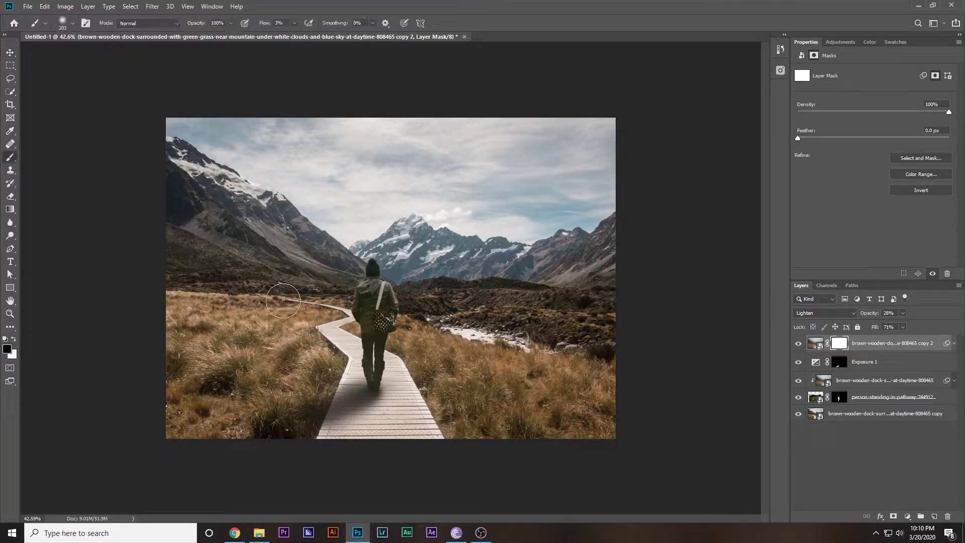
drag(283, 281, 358, 281)
key(x)
key(c)
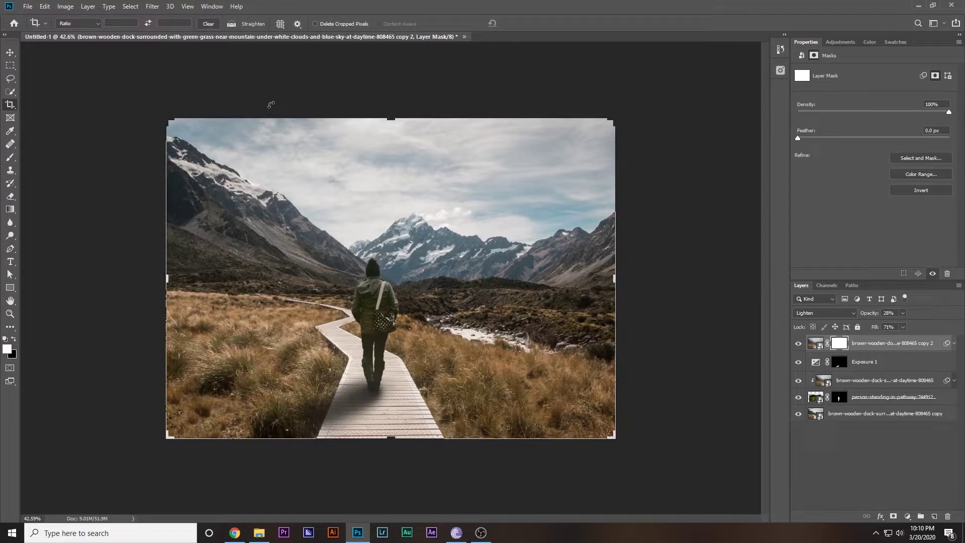
key(b)
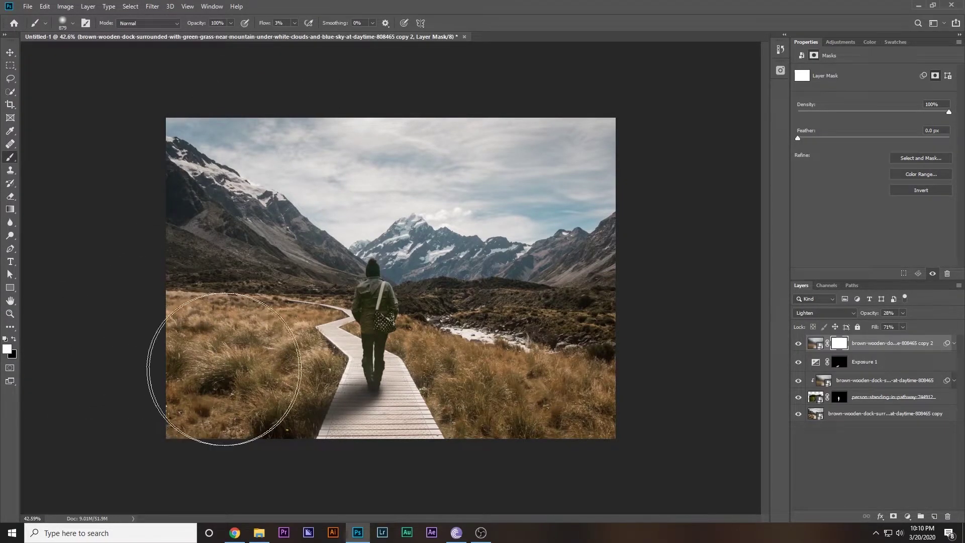
key(x)
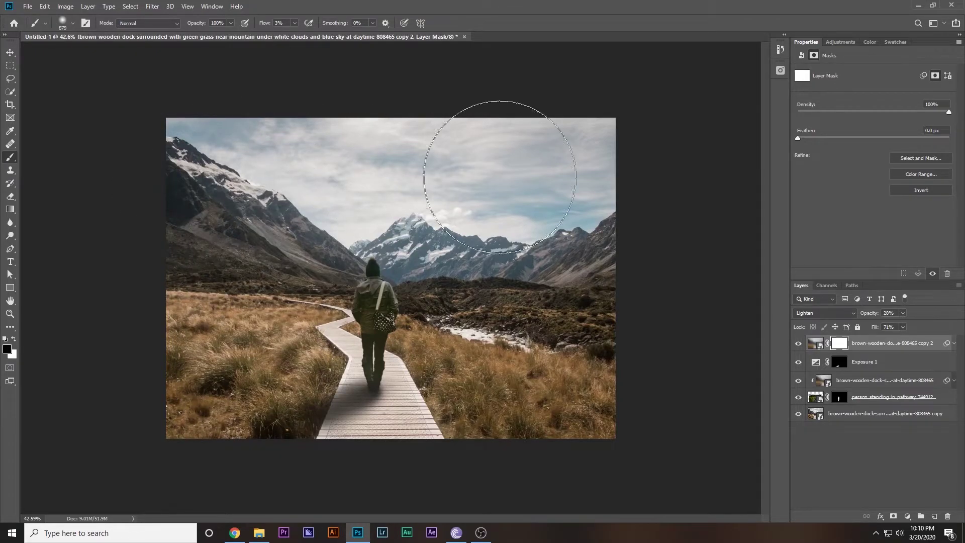
drag(296, 24, 308, 37)
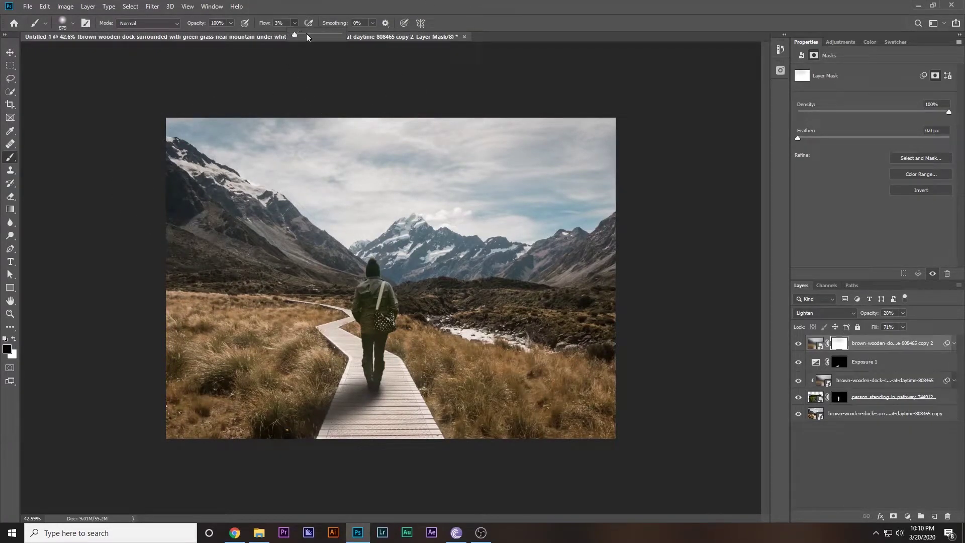
drag(321, 186, 581, 216)
key(x)
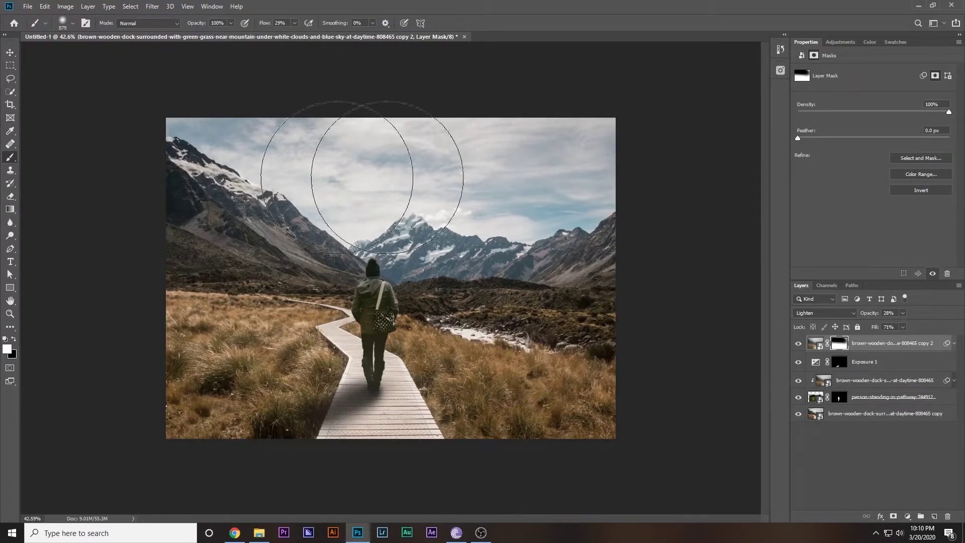
key(x)
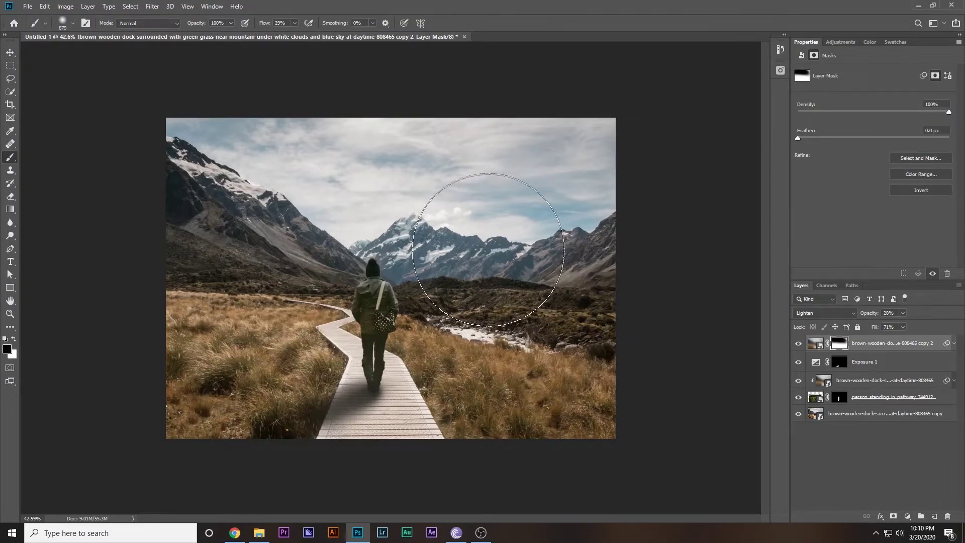
- Mask more of the mountain area with black, and lightly paint over the woman's upper body with a 428 px brush at 6% flow
drag(360, 223, 311, 225)
click(293, 23)
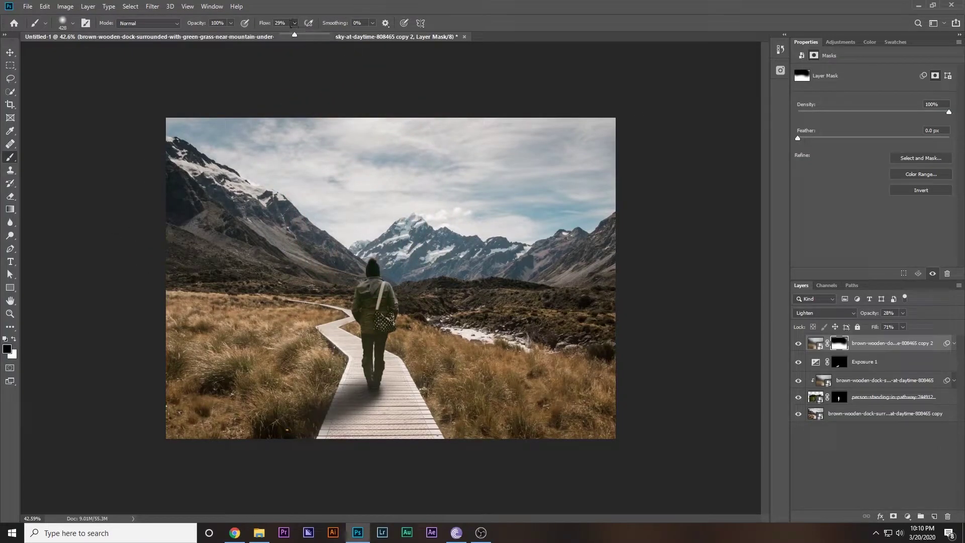
mouse_move(384, 276)
mouse_down()
mouse_move(378, 296)
mouse_move(380, 272)
mouse_up()
- Toggle the masked Lighten copy's visibility to compare the effect, and inspect the woman and her shadow up close
click(797, 343)
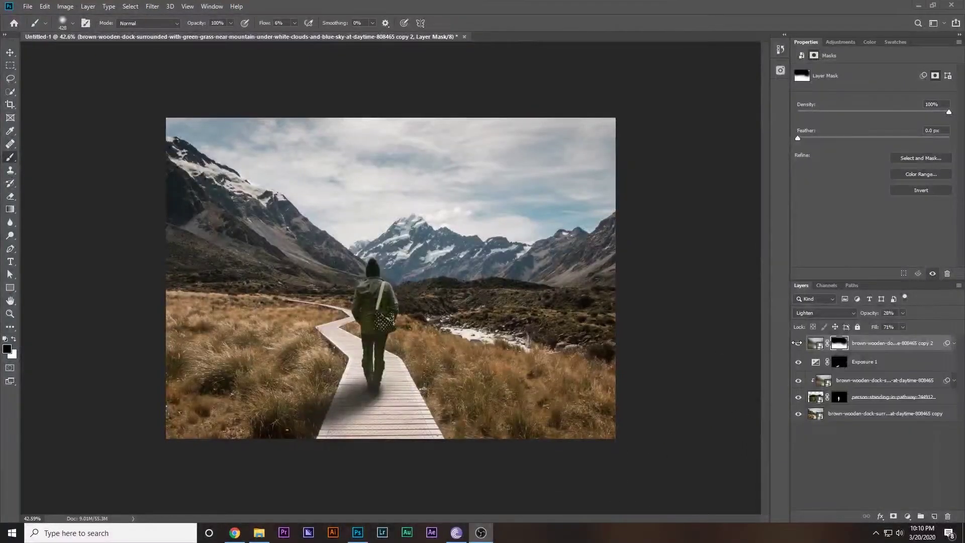
click(798, 345)
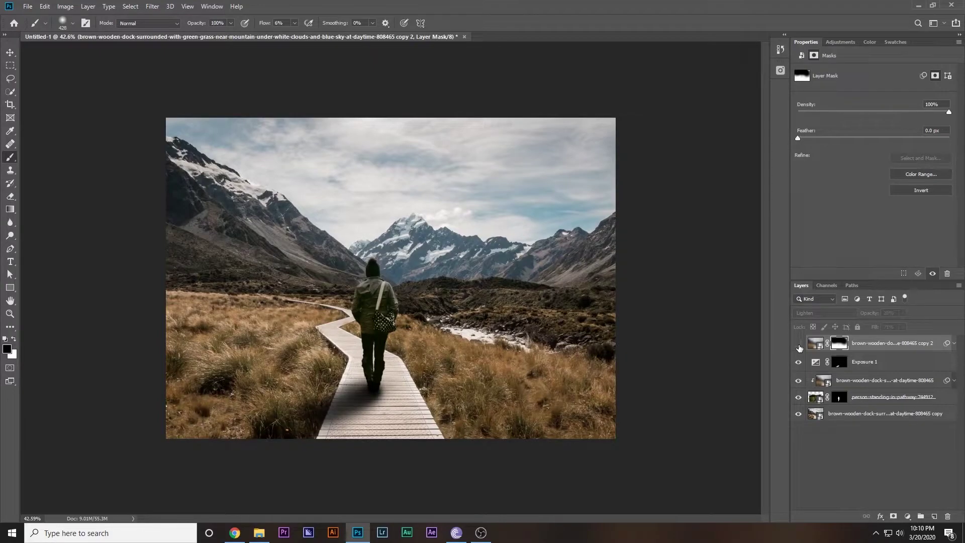
click(799, 345)
scroll(309, 424, up, 4)
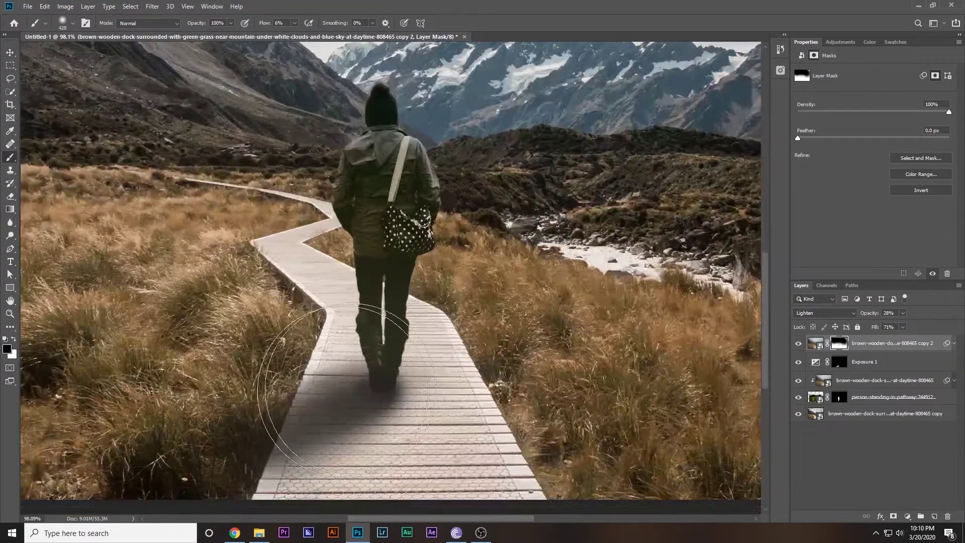
- Compare the composite with the Lighten copy hidden and shown, ending with the whole image in view
click(799, 344)
click(799, 344)
click(799, 344)
click(799, 343)
scroll(443, 382, down, 4)
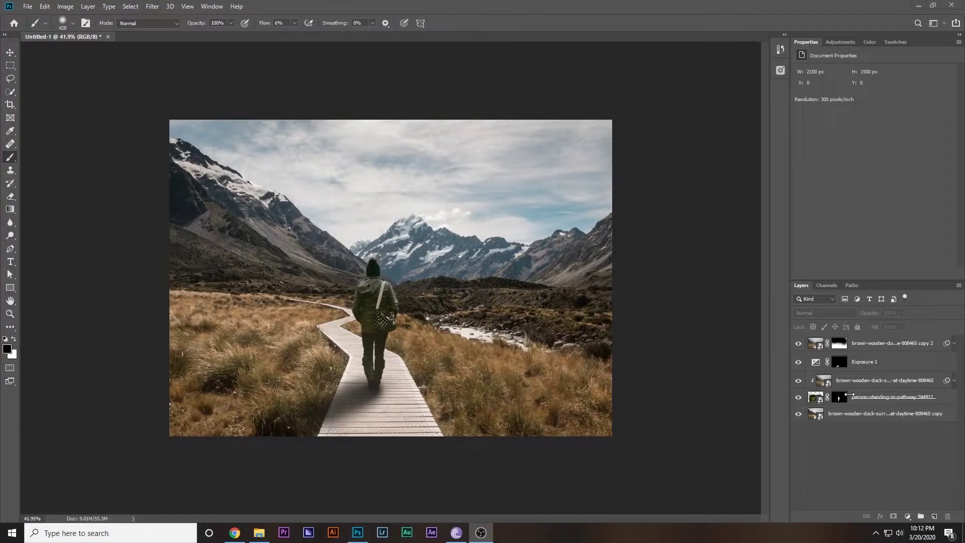
- Add a Curves adjustment layer directly above the woman's layer and clip it to that layer
click(822, 400)
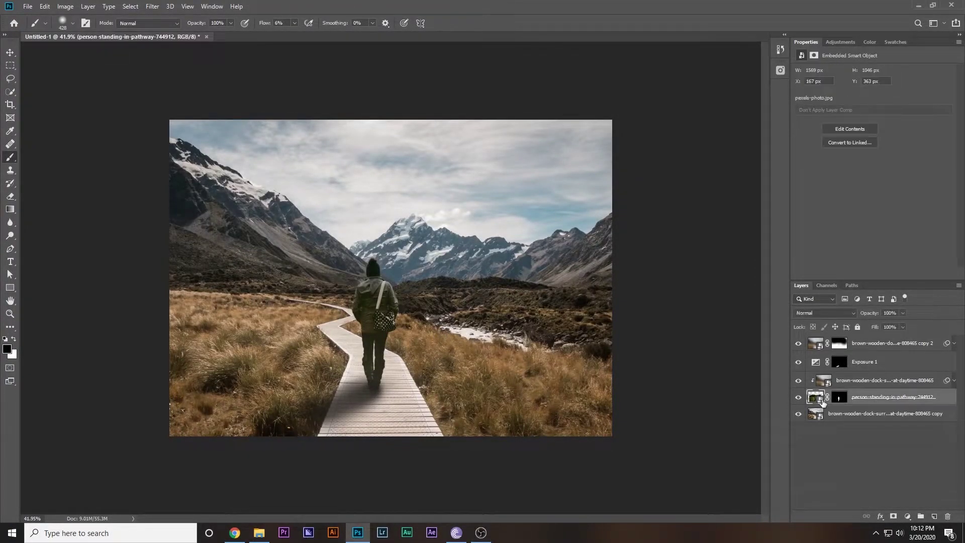
click(896, 517)
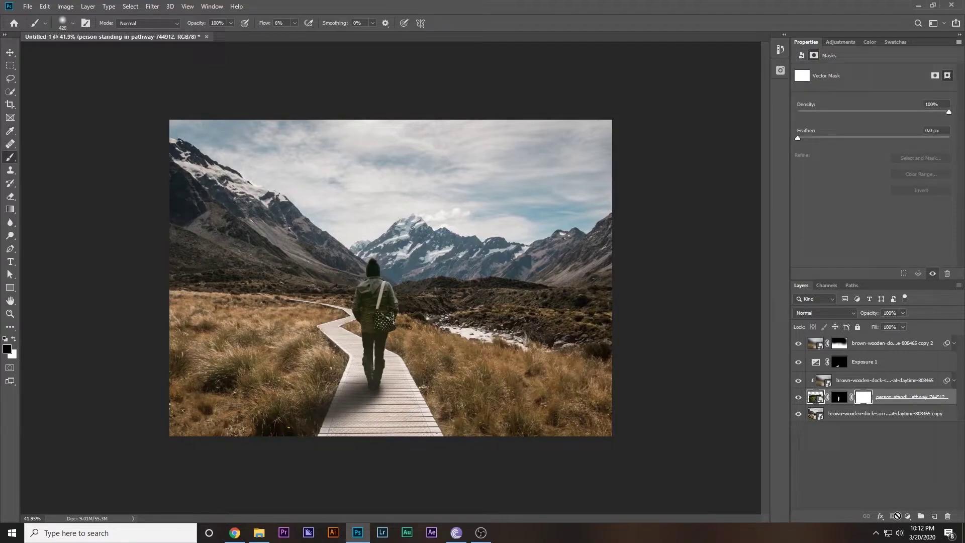
key(ctrl+z)
click(908, 516)
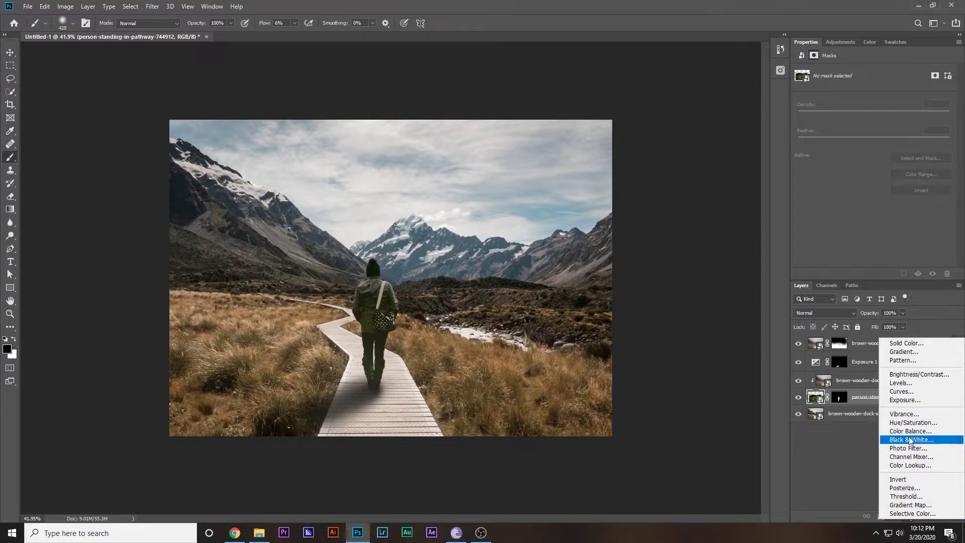
click(907, 392)
key(ctrl+alt+g)
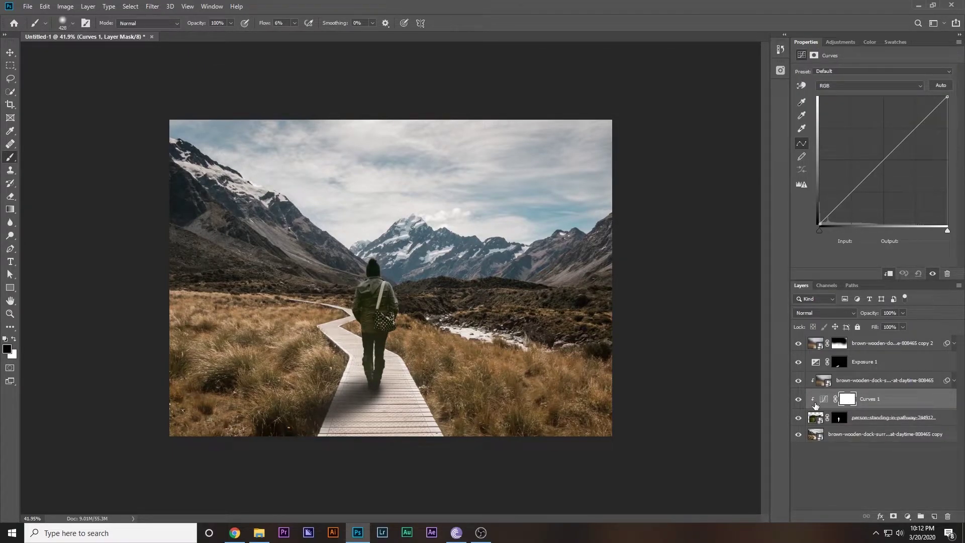
- Try an extreme brightening curve on the woman and a release of the Curves layer's clipping, undoing both
drag(890, 159, 830, 110)
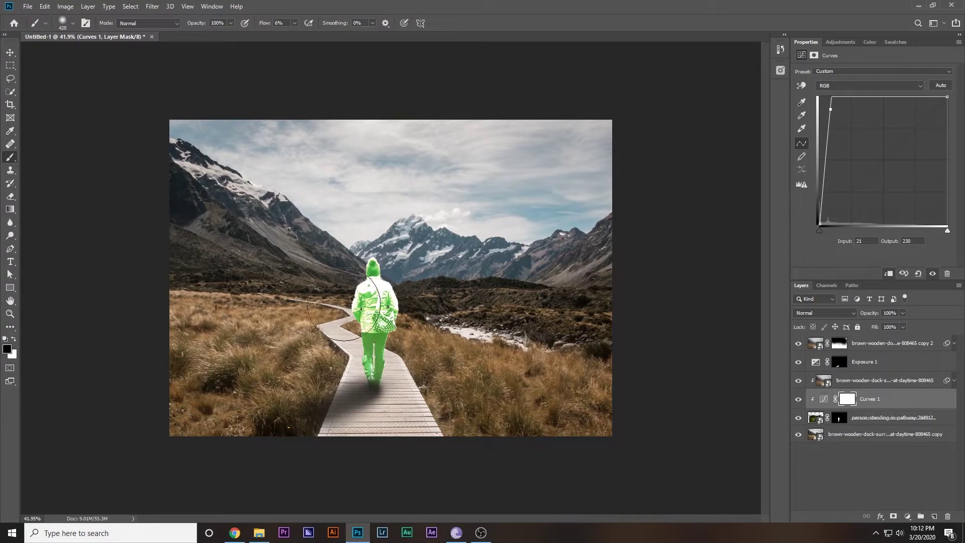
key(ctrl+z)
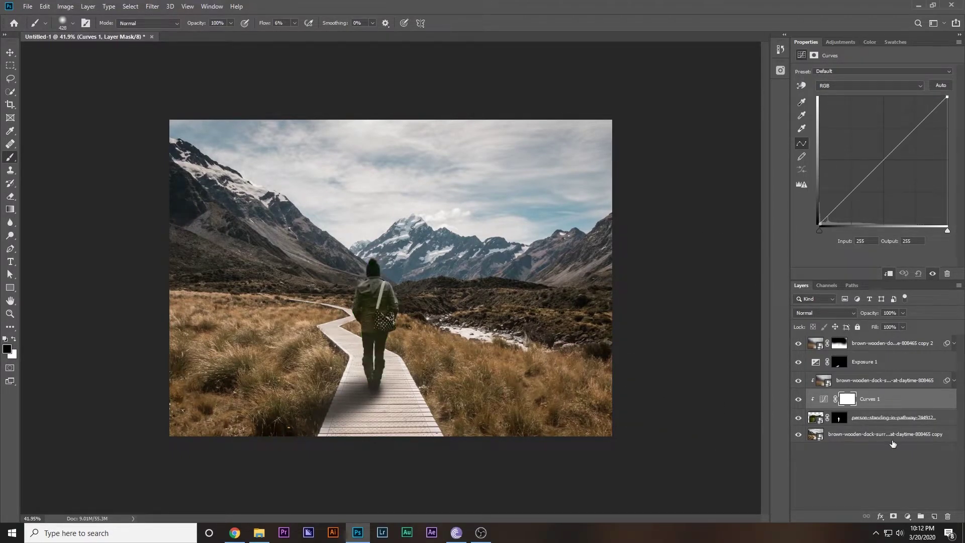
alt+click(831, 390)
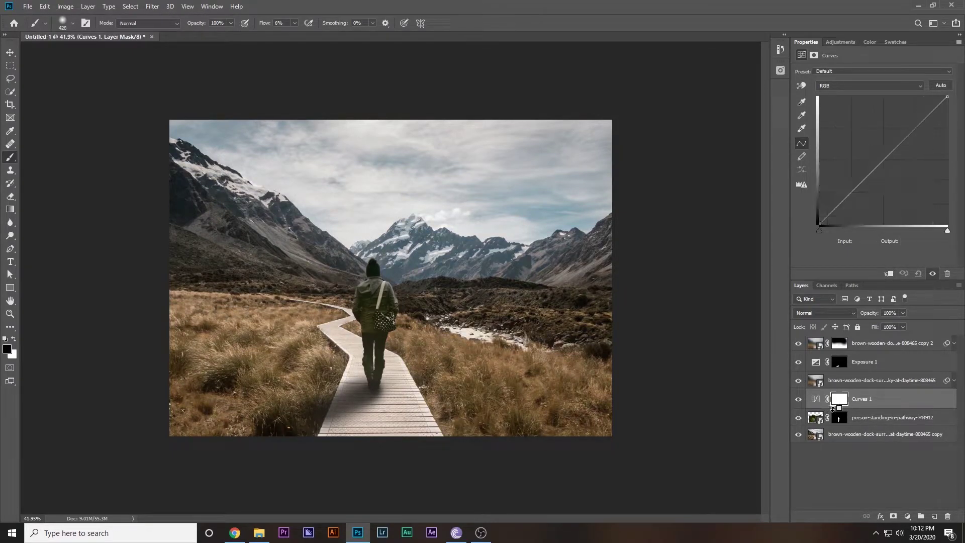
key(ctrl+z)
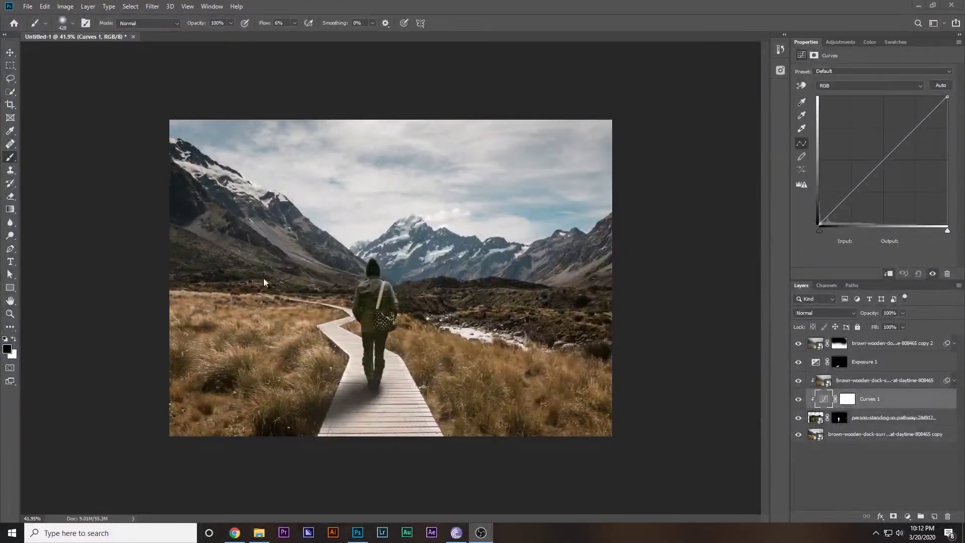
- Set the Curves black point by sampling the dark mountain slope and the white point by sampling the bright clouds
click(801, 103)
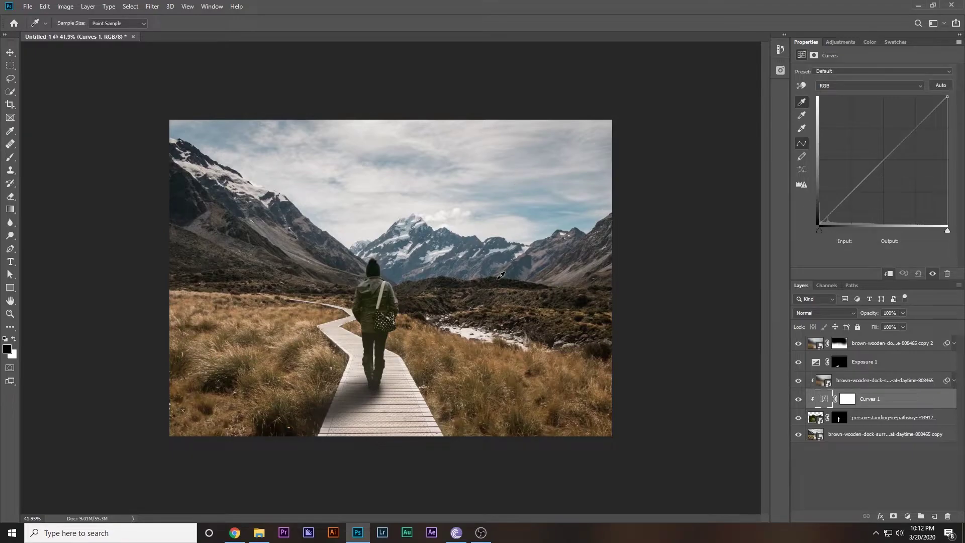
click(189, 211)
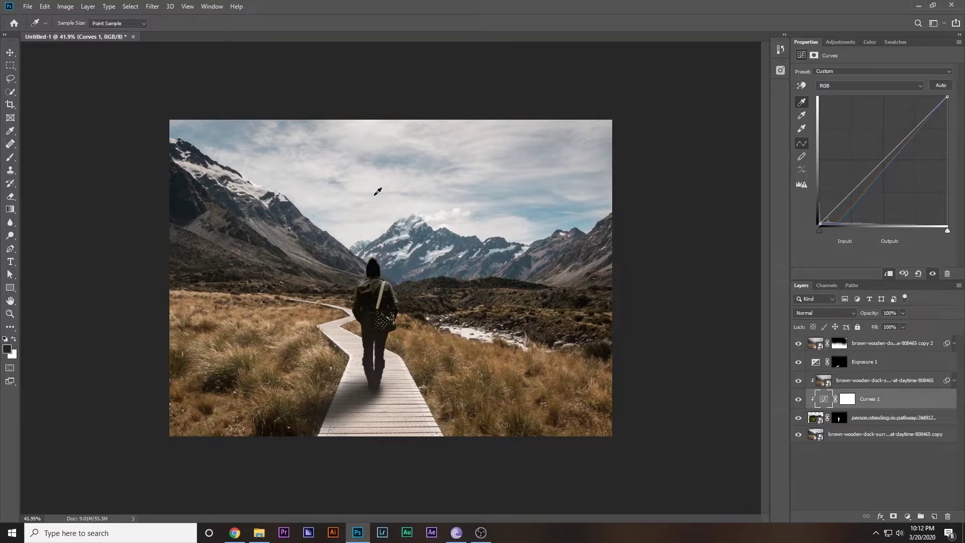
click(801, 129)
click(365, 135)
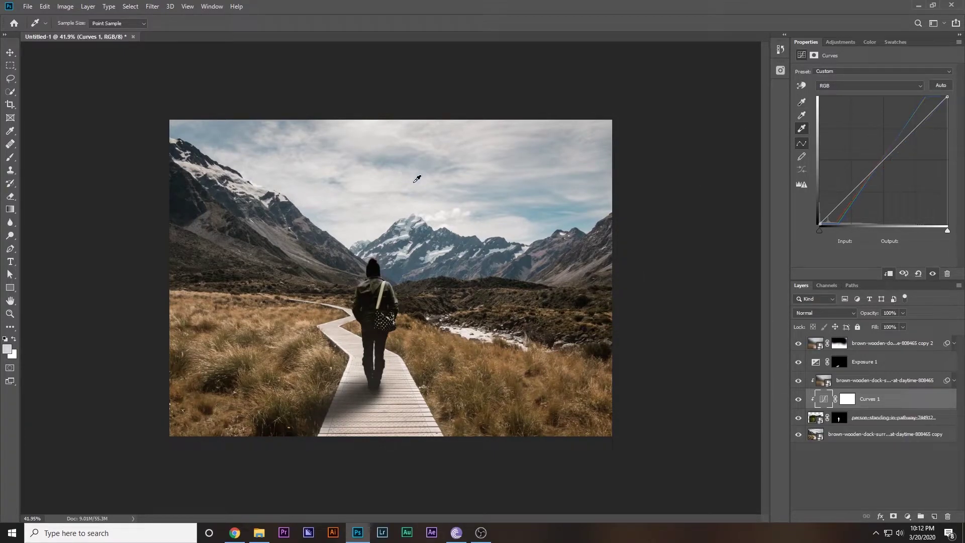
click(499, 208)
click(459, 214)
click(456, 209)
click(498, 210)
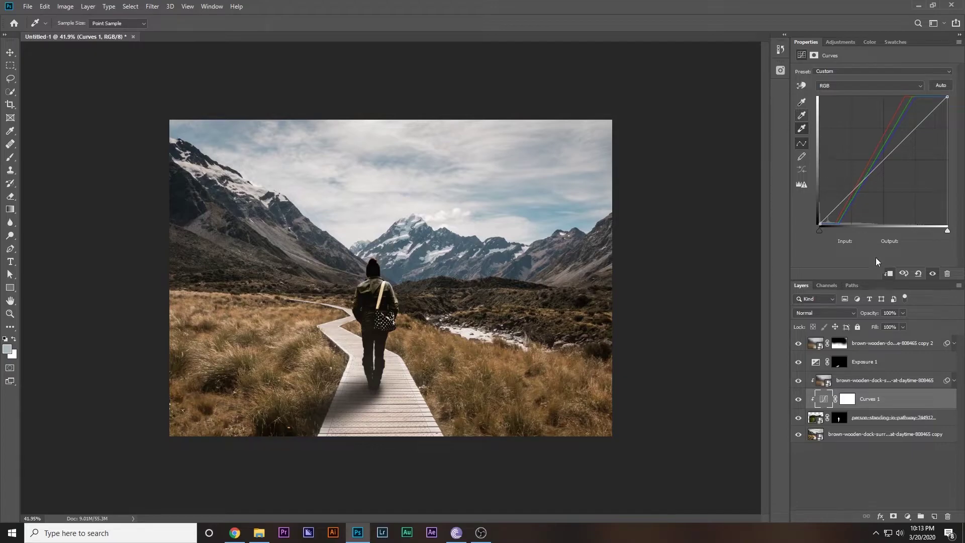
- Lower the Curves layer's opacity to about 37% and toggle its visibility to compare the effect
key(b)
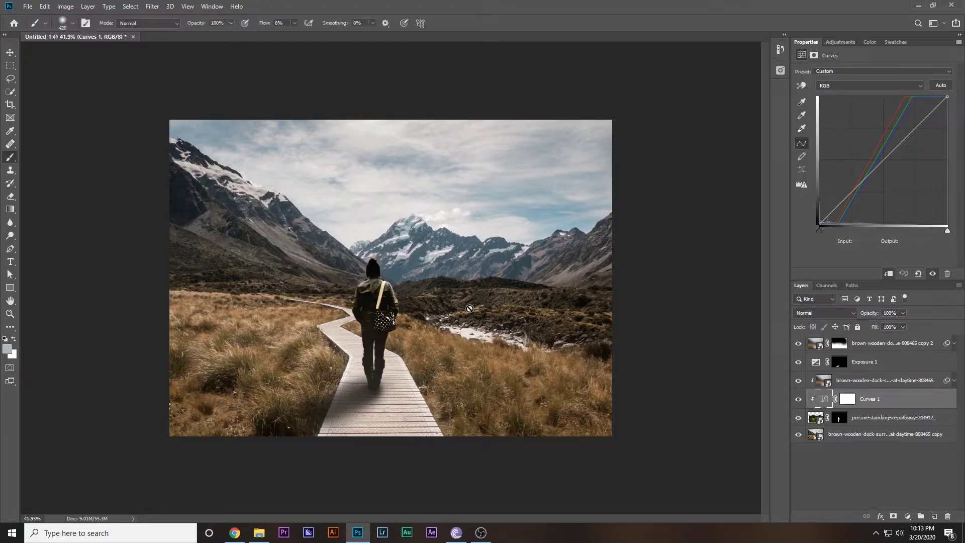
drag(899, 315, 872, 334)
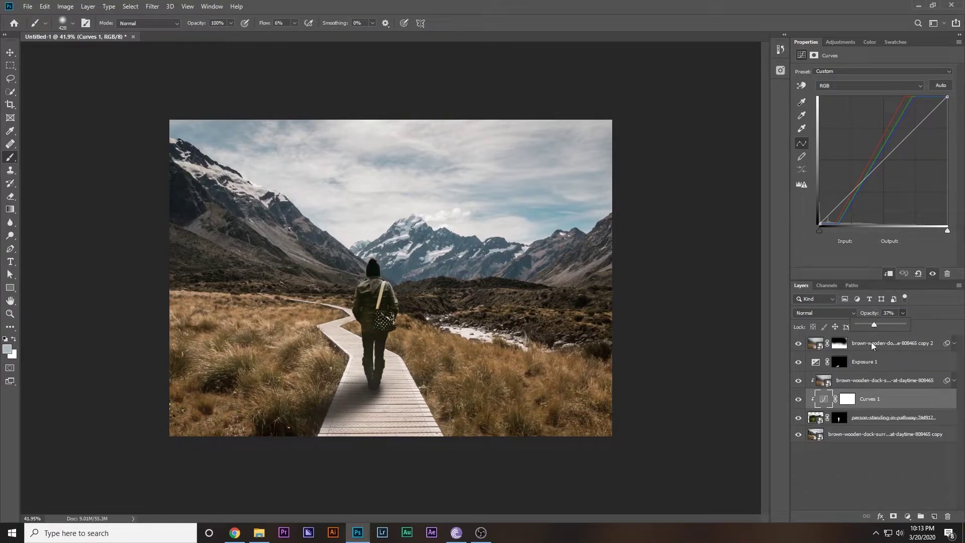
click(799, 399)
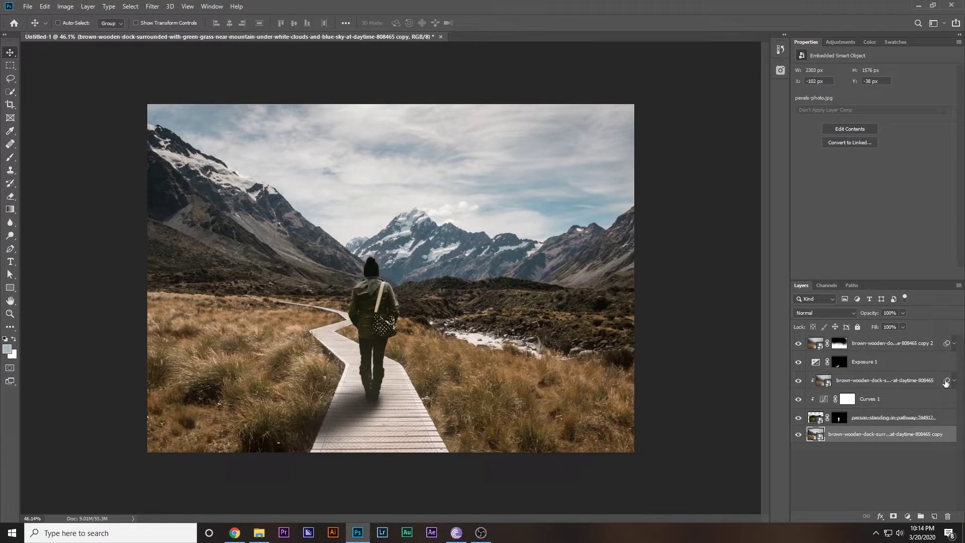
- Add a Hue/Saturation adjustment layer above all layers with the master saturation at +19
click(900, 505)
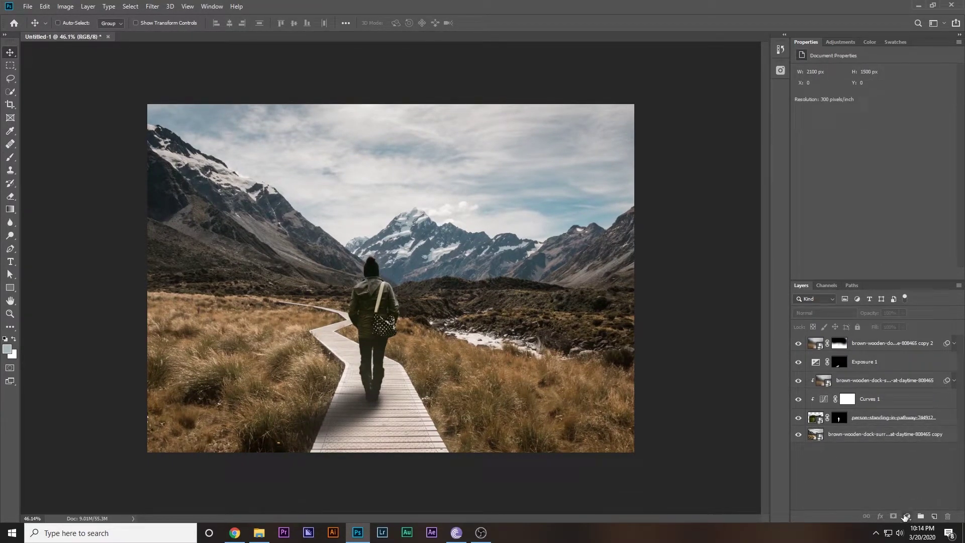
click(907, 516)
click(915, 418)
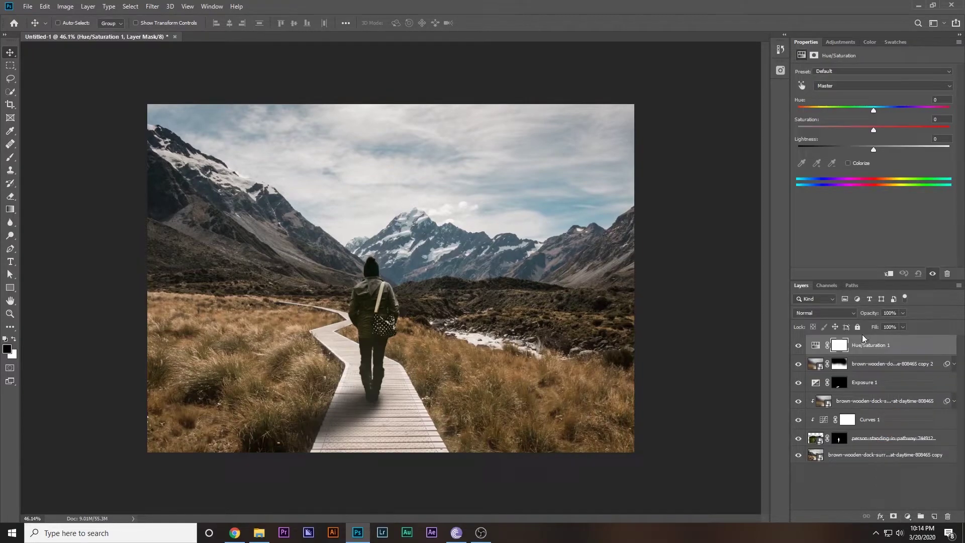
drag(873, 132, 893, 129)
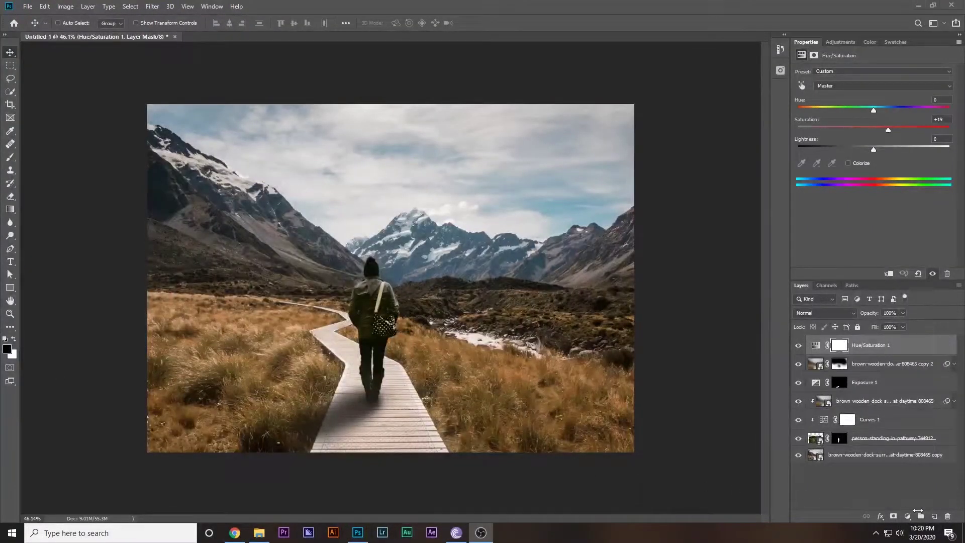
- Add a Brightness/Contrast adjustment layer on top with brightness 7 and contrast 16
click(908, 516)
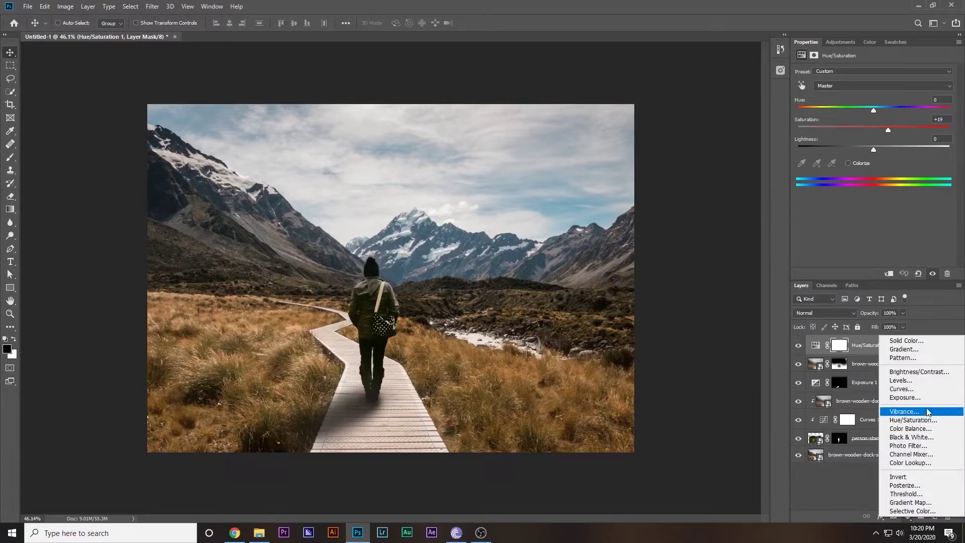
click(928, 372)
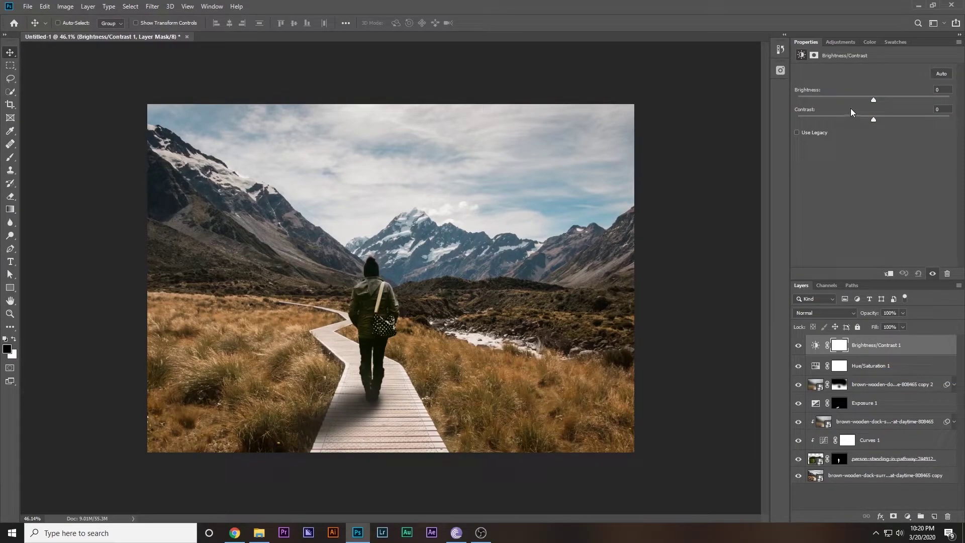
drag(904, 122, 933, 122)
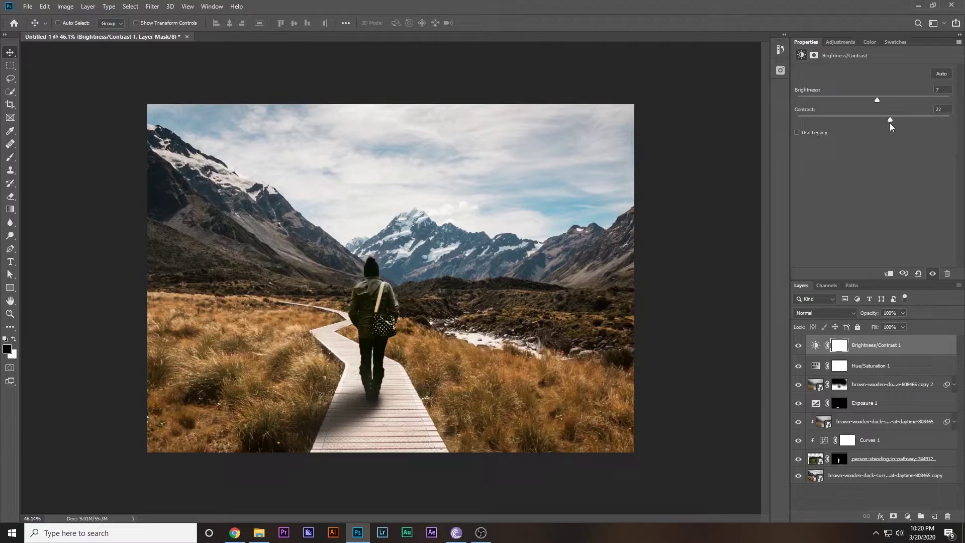
- Add a Color Lookup adjustment layer on top and load the 2Strip.look 3D LUT
click(907, 517)
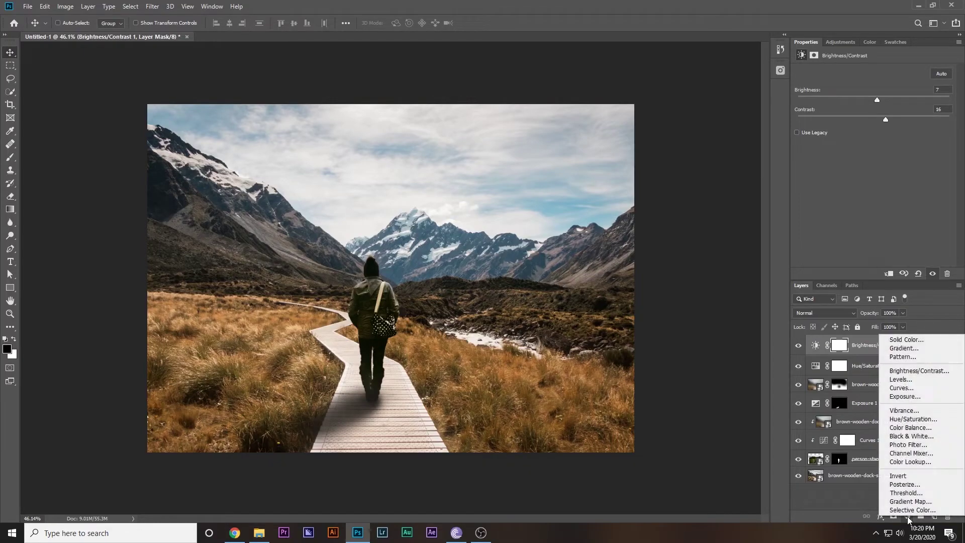
click(921, 461)
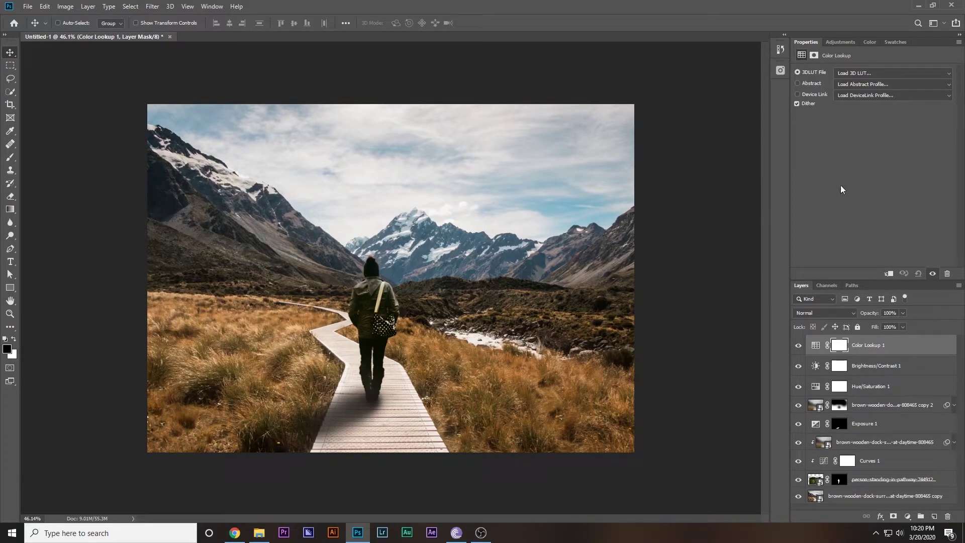
click(869, 73)
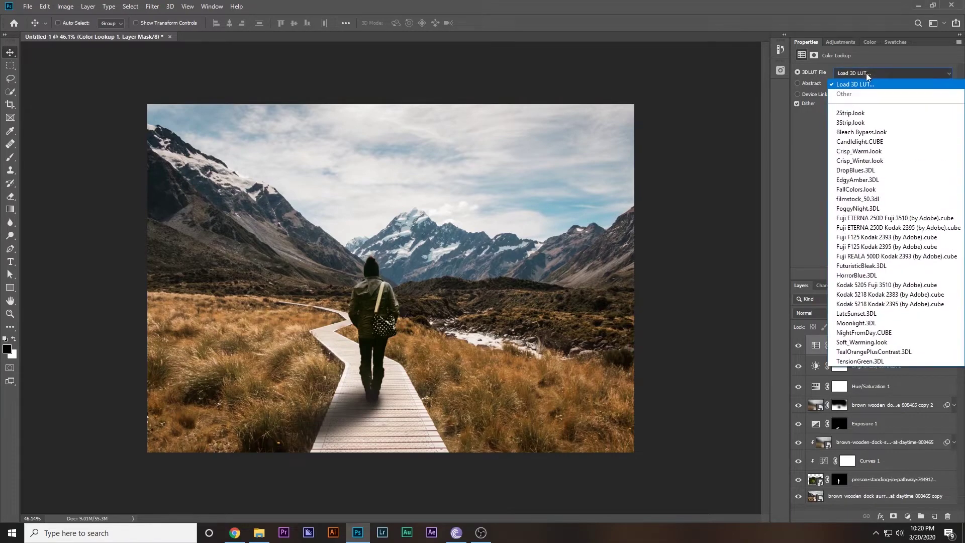
click(856, 114)
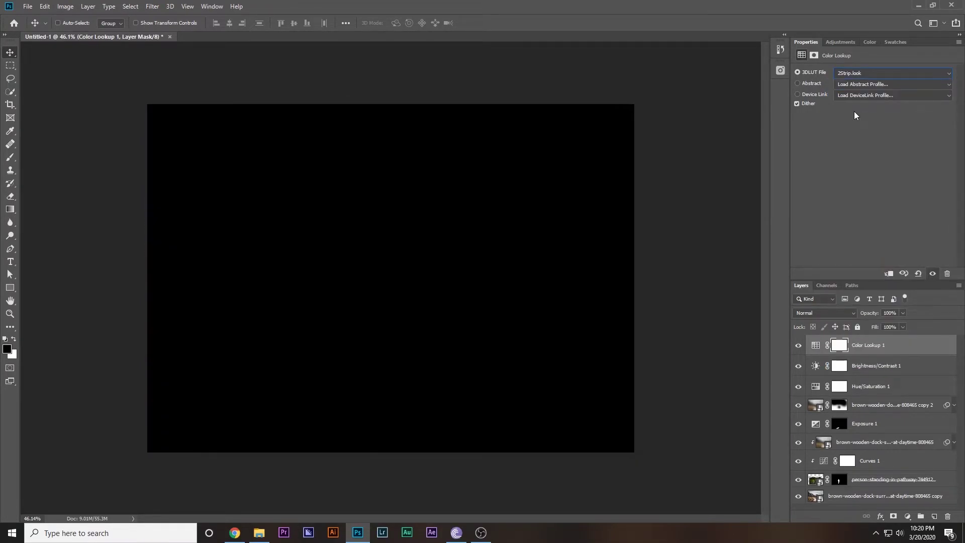
- Try the 3Strip, Bleach Bypass and Candlelight LUTs, and lower the Color Lookup layer's opacity to 43%
key(Down)
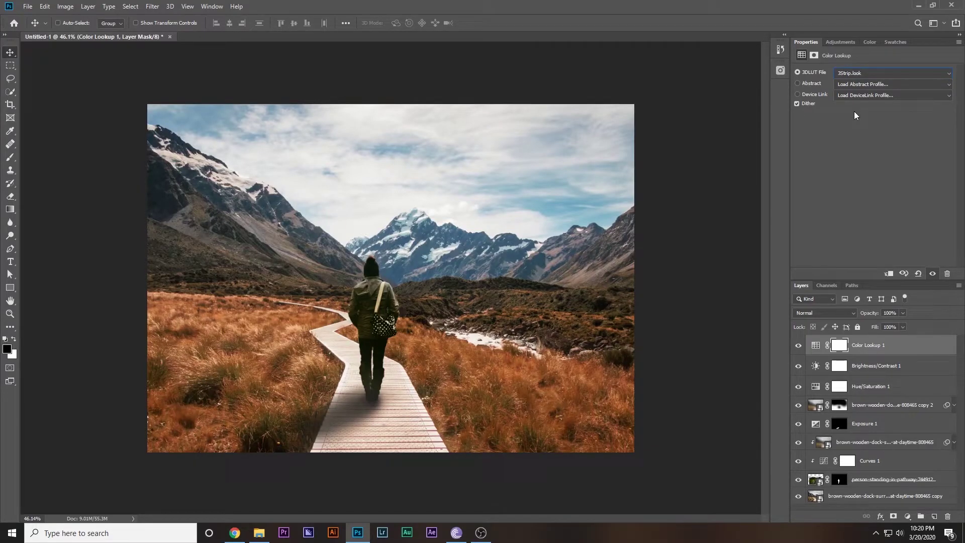
key(Down)
key(Down)
key(Down)
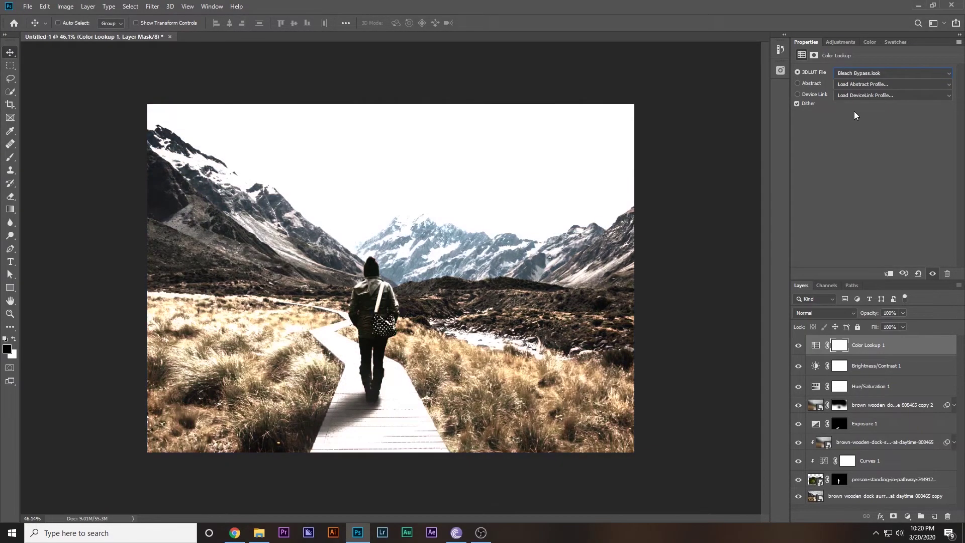
key(Up)
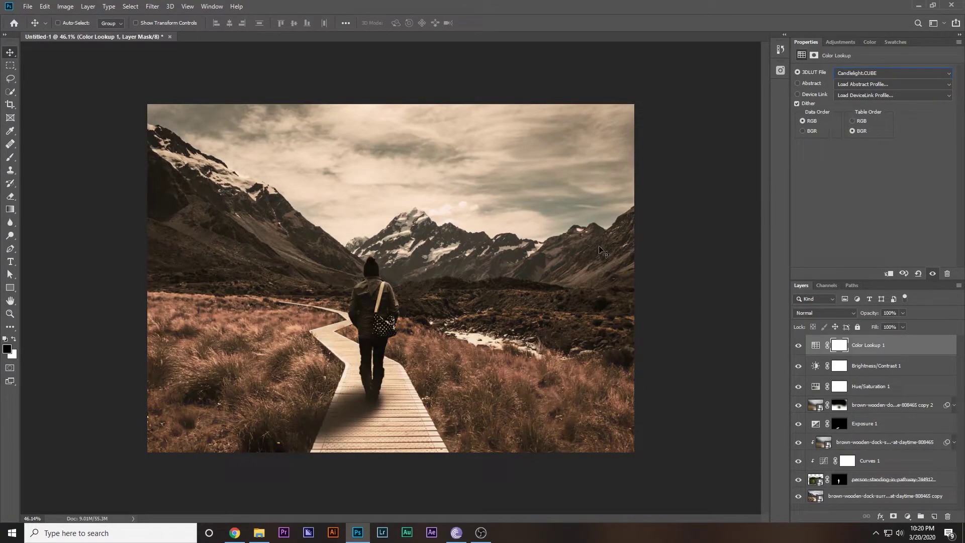
drag(903, 313, 875, 322)
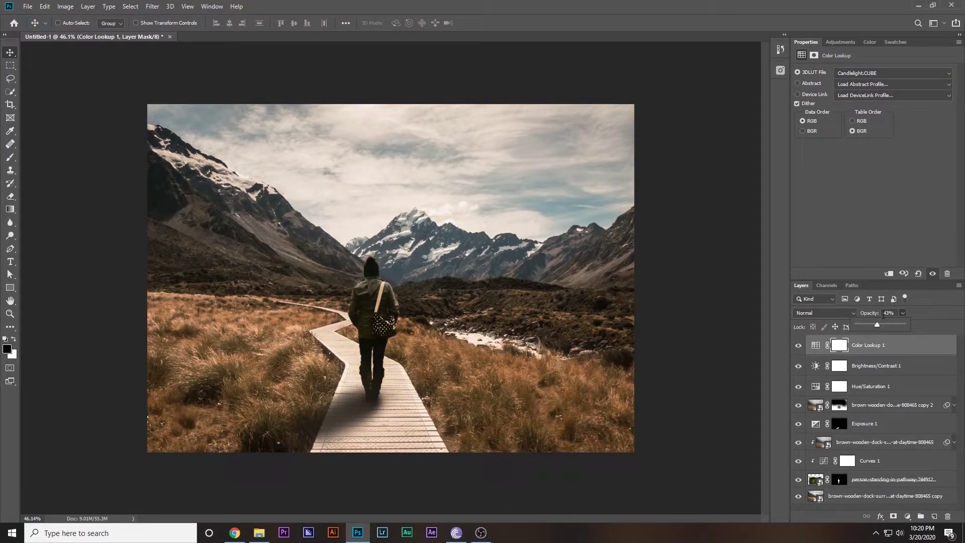
- Preview more 3D LUTs such as Crisp_Winter, DropBlues and FoggyNight, and choose FallColors.look for the Color Lookup layer
scroll(877, 73, down, 2)
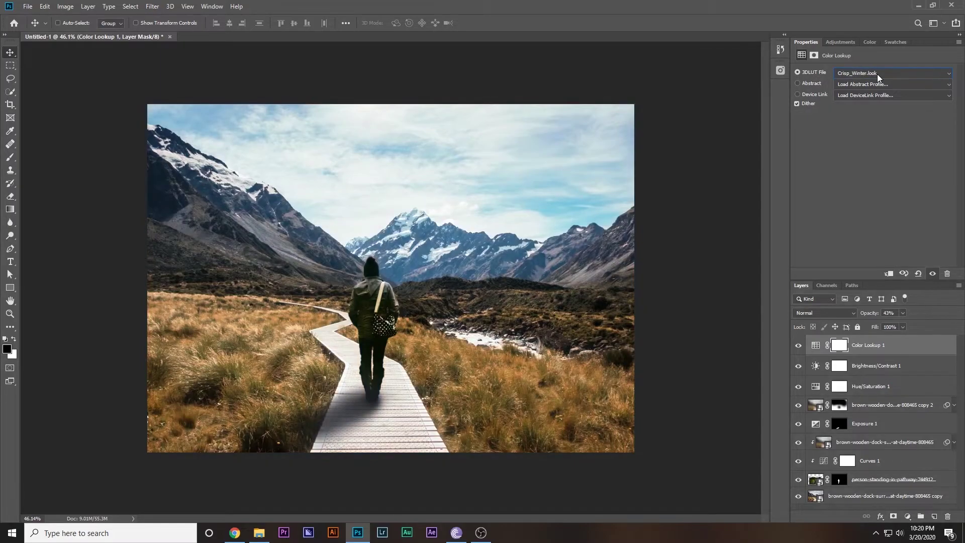
scroll(877, 74, down, 1)
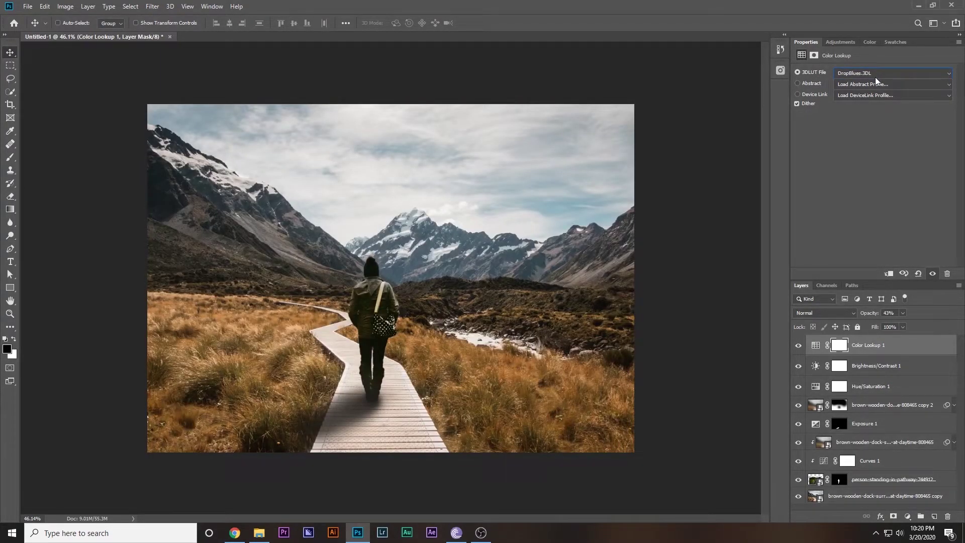
scroll(874, 77, down, 3)
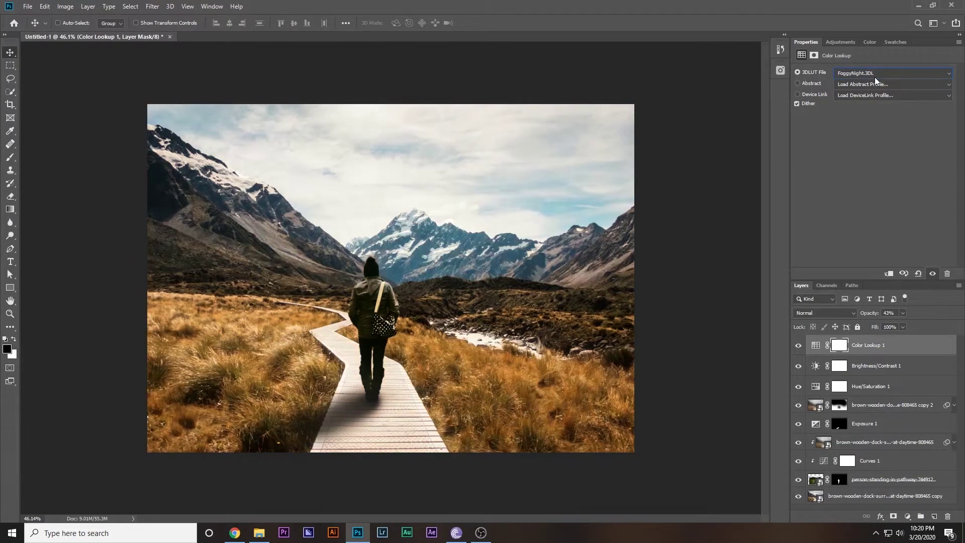
scroll(875, 77, down, 1)
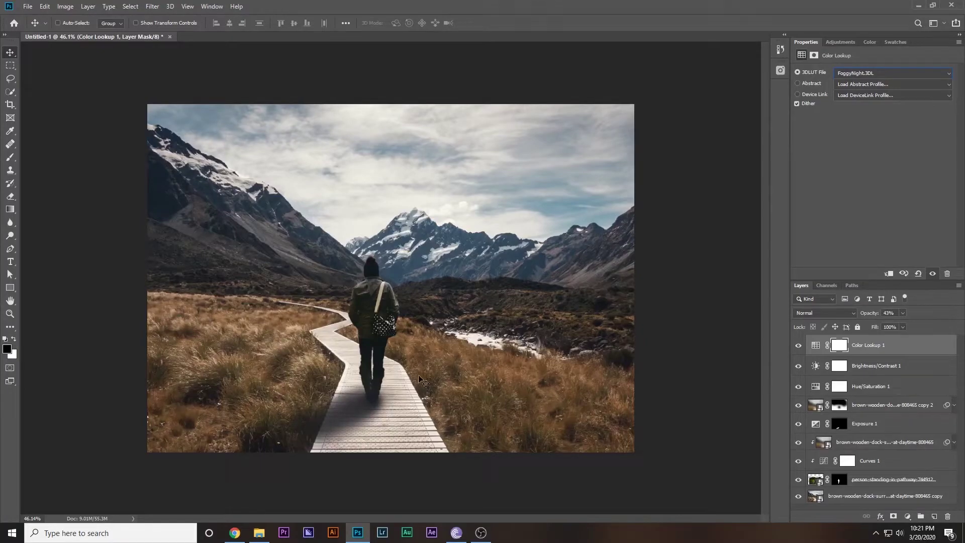
key(Down)
key(Up)
key(Up)
key(Up)
key(Up)
key(Down)
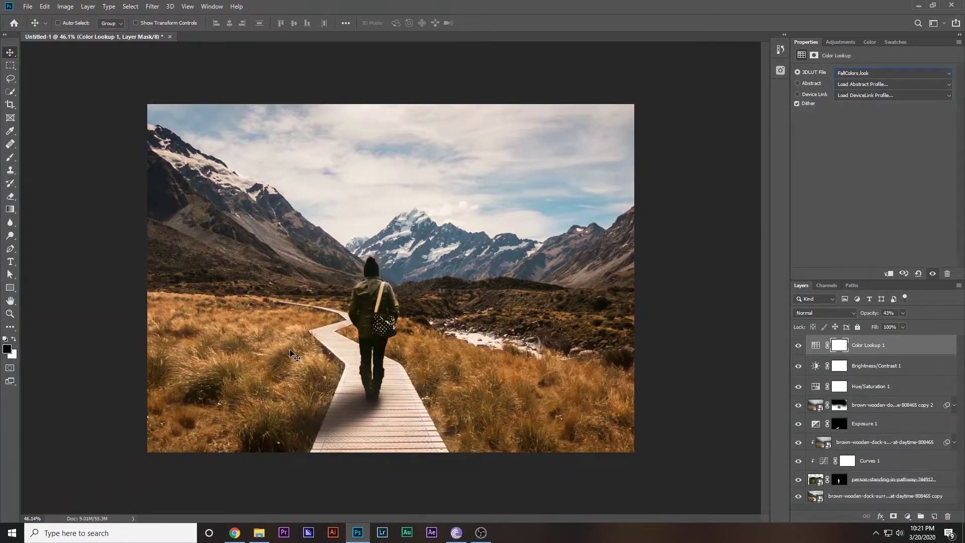
- Load the DropBlues.3DL LUT in the Color Lookup layer and set the layer's opacity to 76%
key(Up)
key(Up)
key(Up)
key(Down)
scroll(380, 390, up, 2)
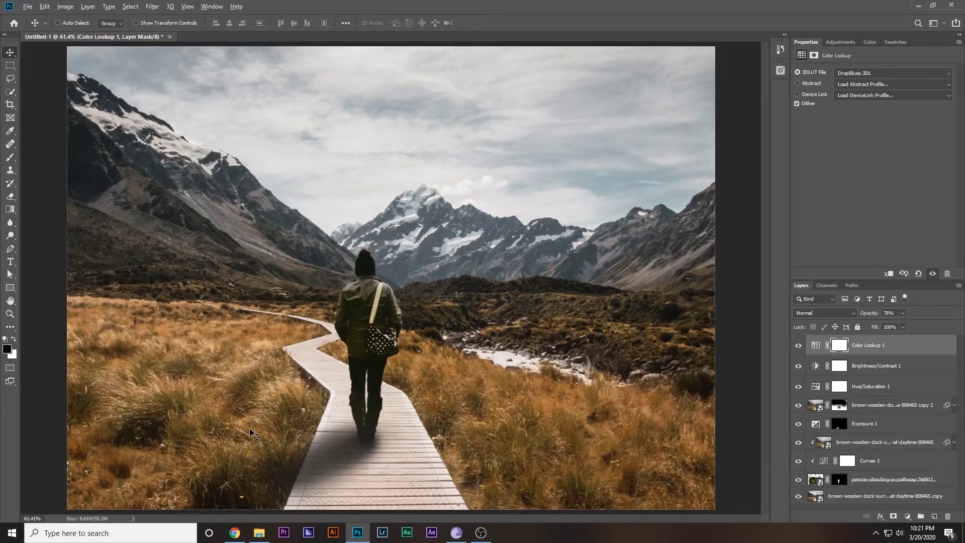
scroll(250, 433, down, 1)
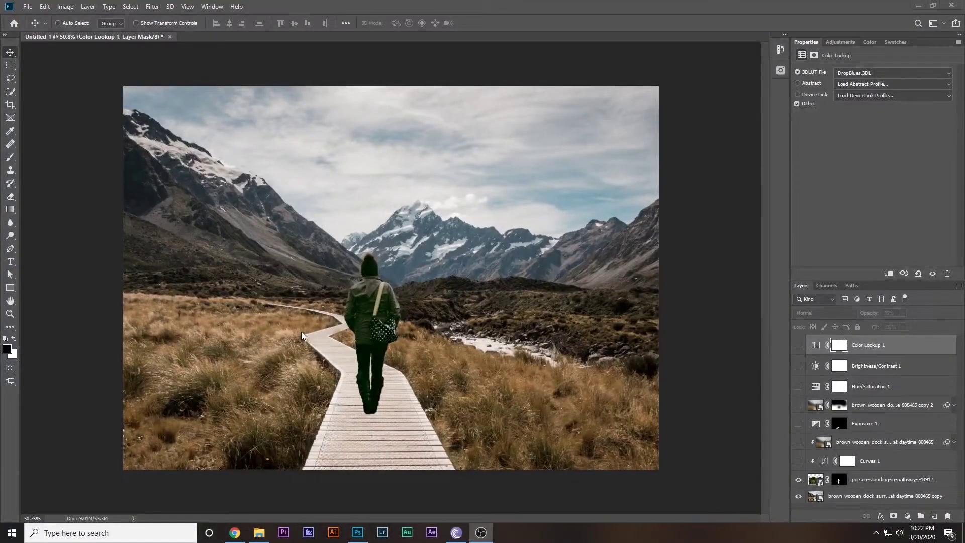
- Show the hidden layers again one by one: Exposure, both boardwalk copies, Curves, Hue/Saturation, Brightness/Contrast and Color Lookup
click(799, 424)
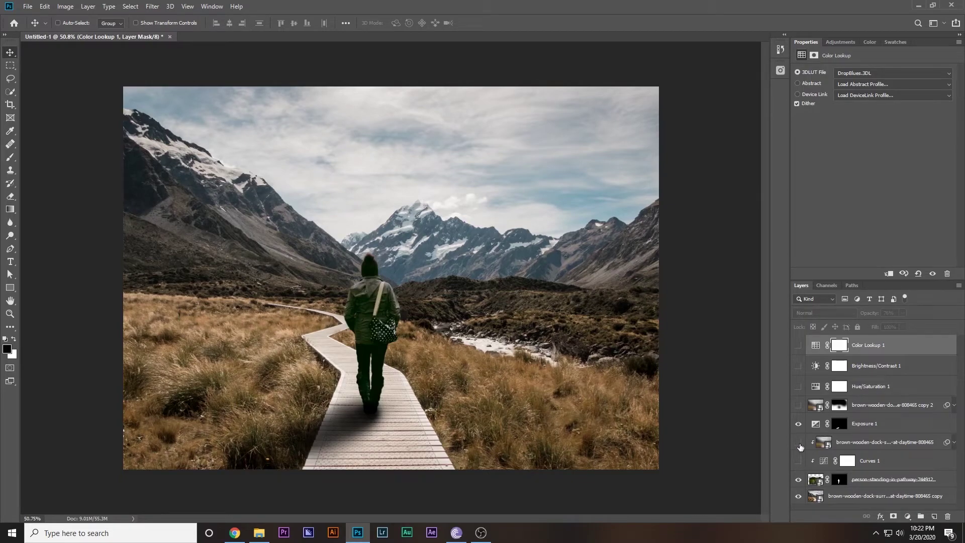
click(798, 441)
click(797, 405)
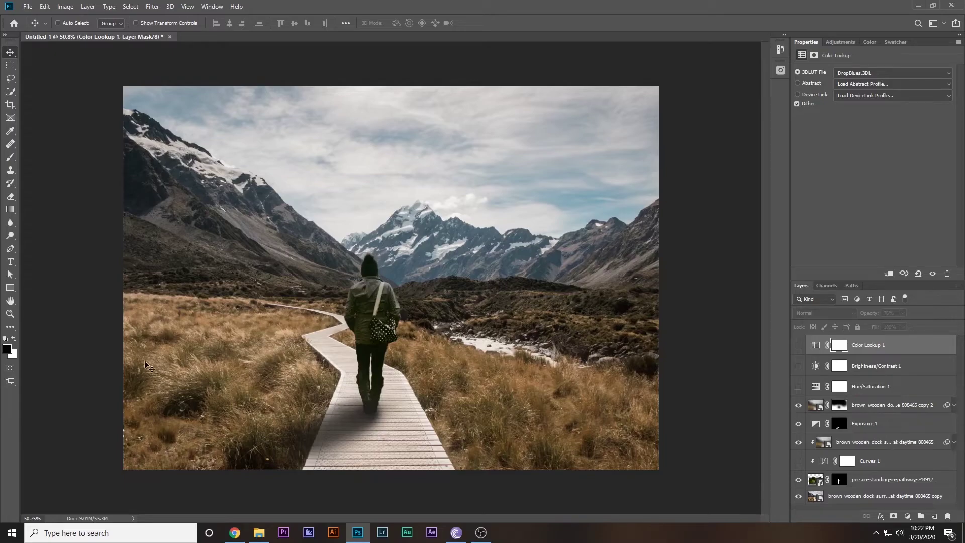
click(798, 460)
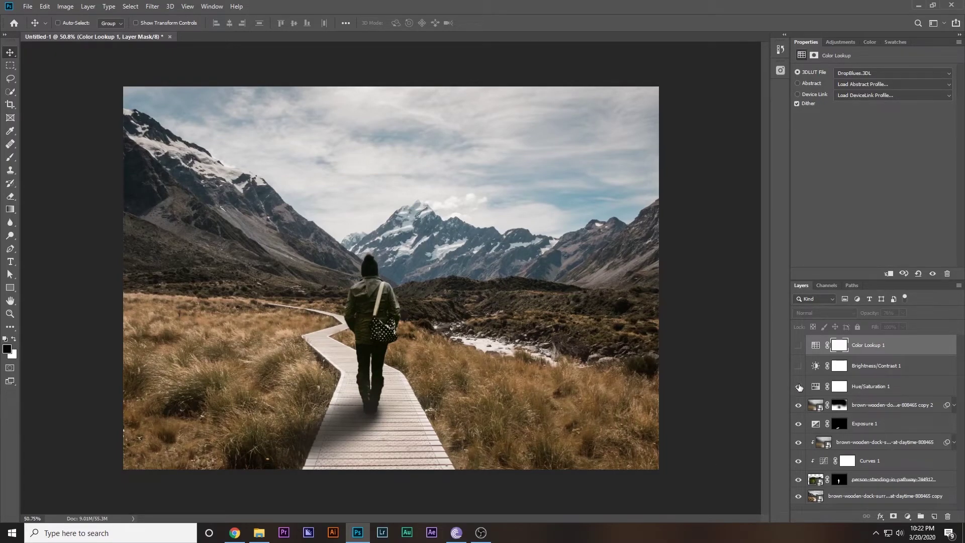
click(798, 366)
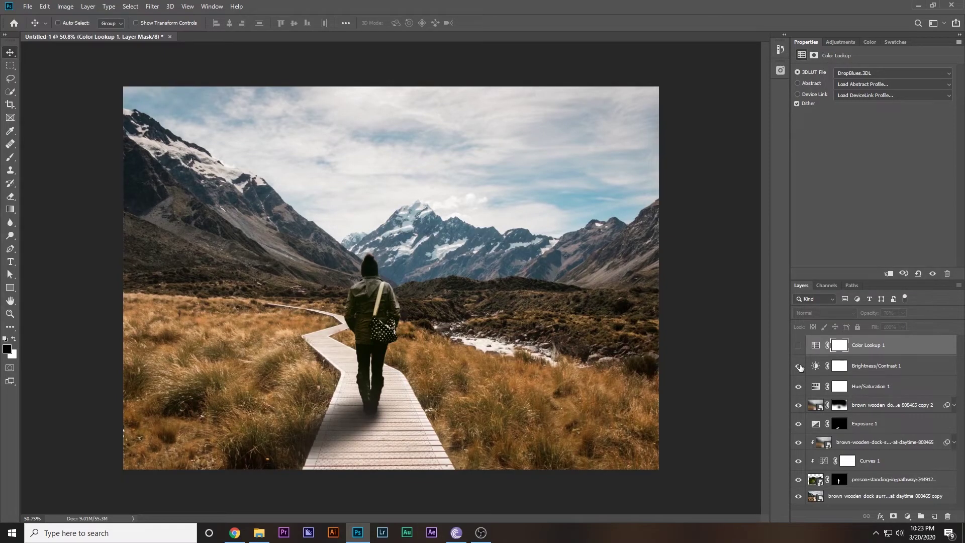
click(798, 346)
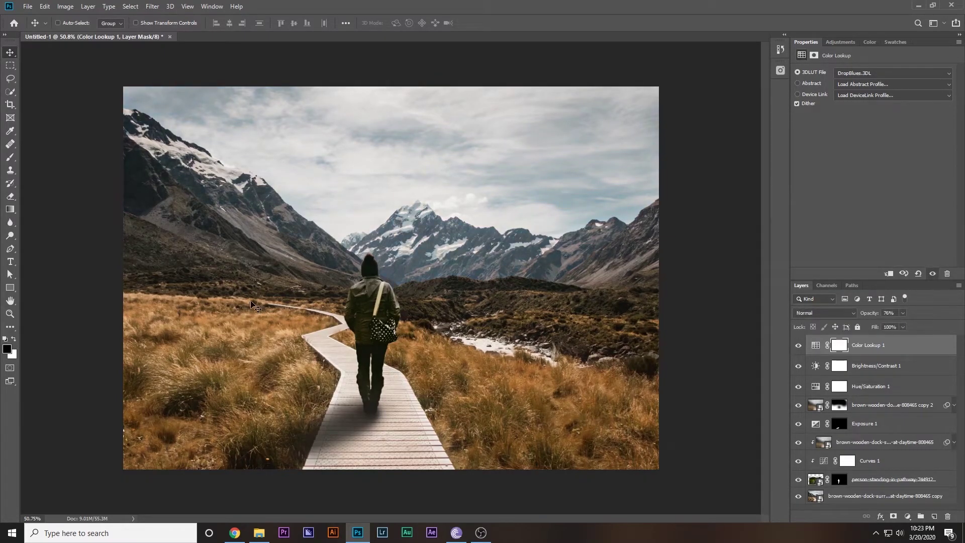
scroll(253, 311, down, 2)
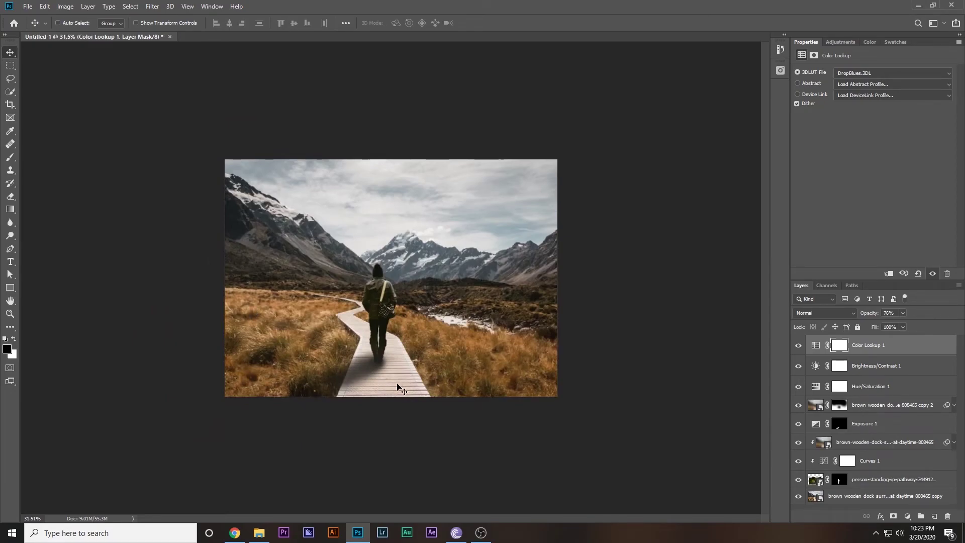
scroll(397, 387, up, 1)
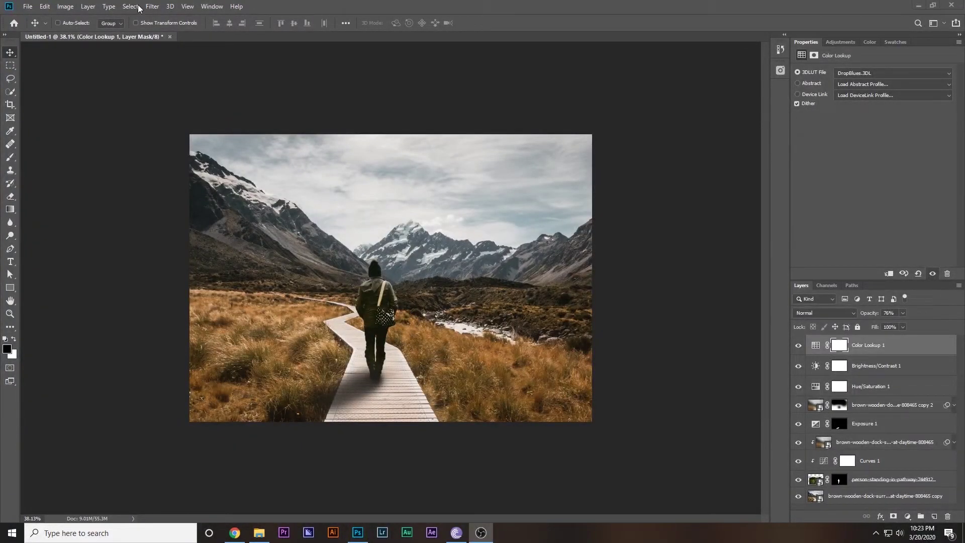
- Export the composite with Save for Web as a 256-color GIF named Untitled-1 on the Desktop, and show the desktop
click(28, 6)
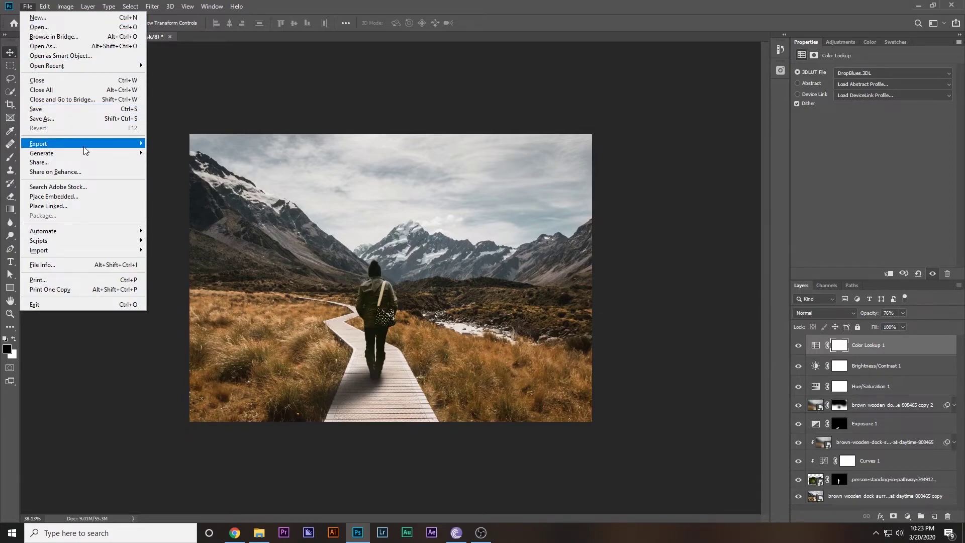
mouse_move(84, 146)
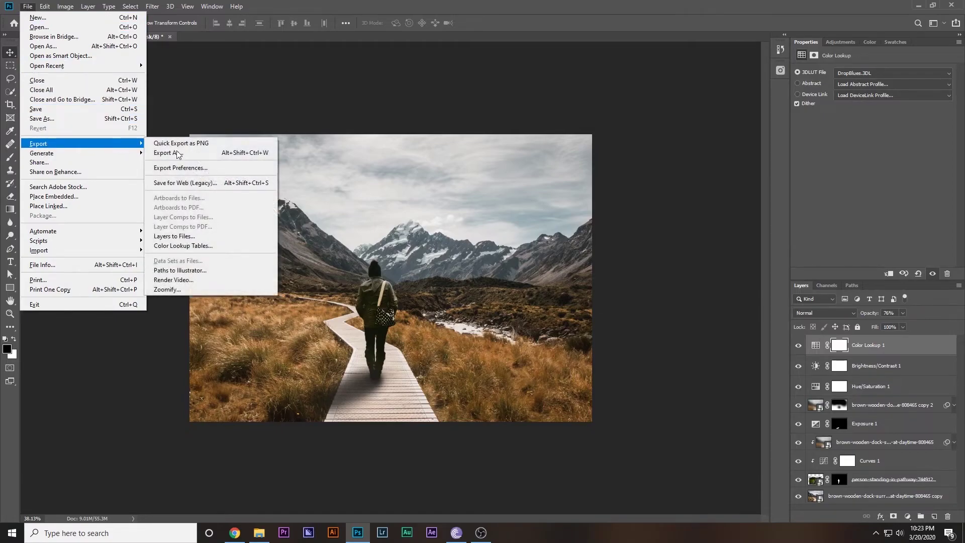
click(192, 183)
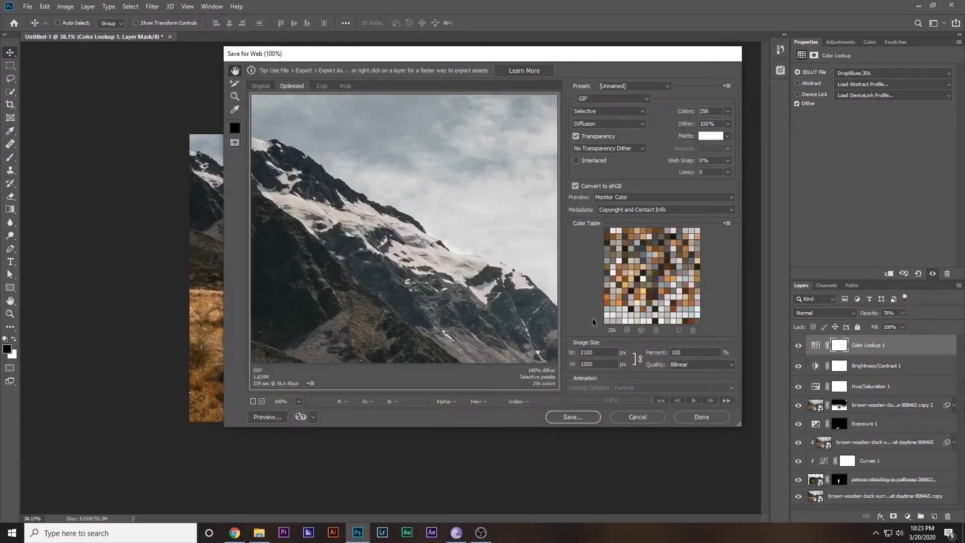
scroll(507, 286, down, 7)
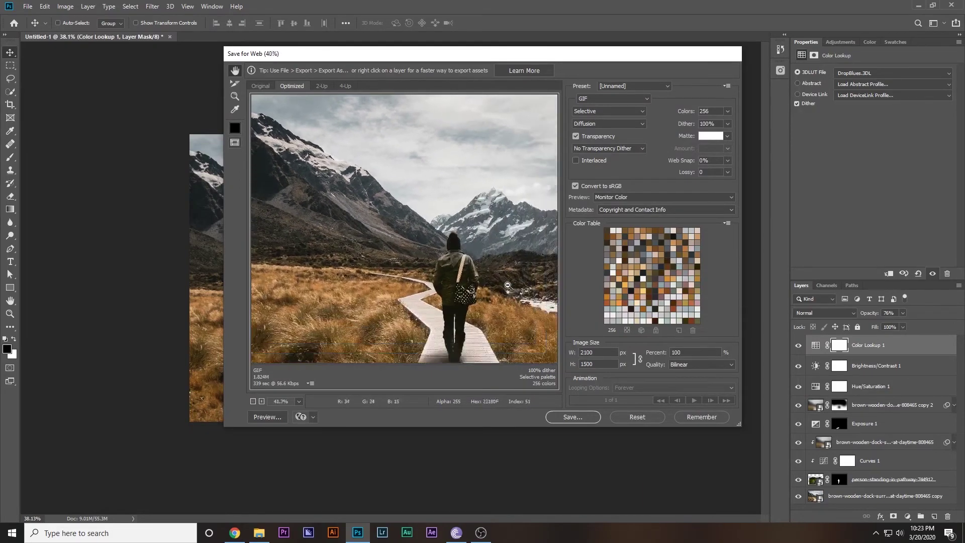
click(573, 418)
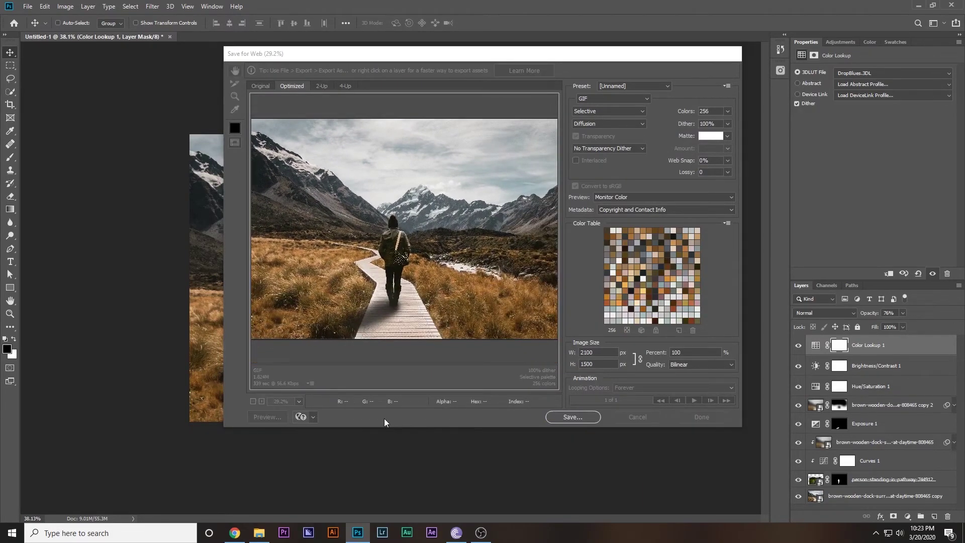
click(245, 150)
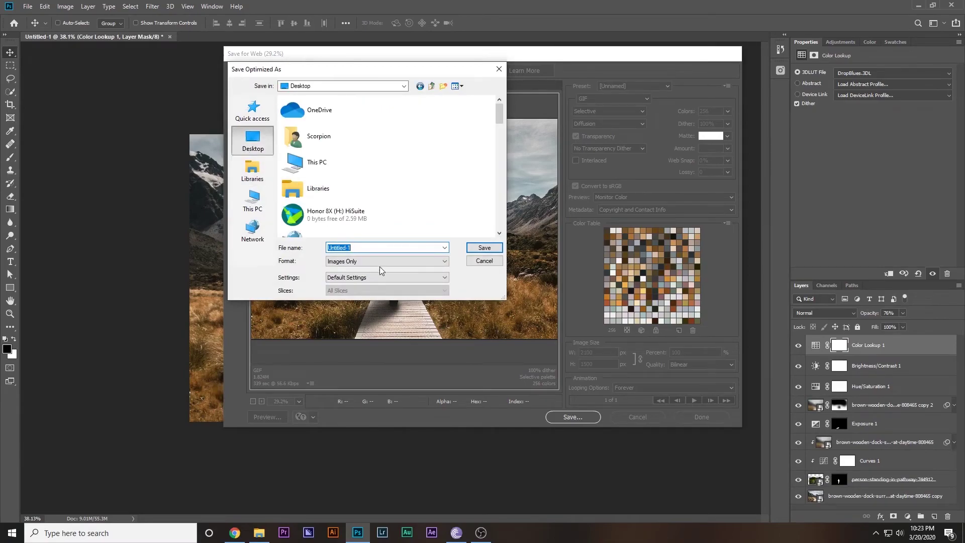
click(483, 248)
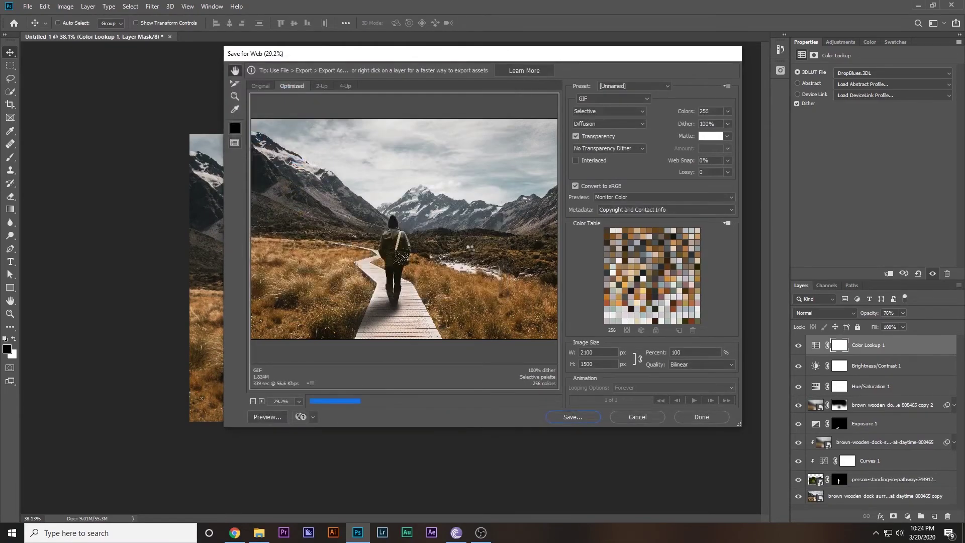
click(919, 5)
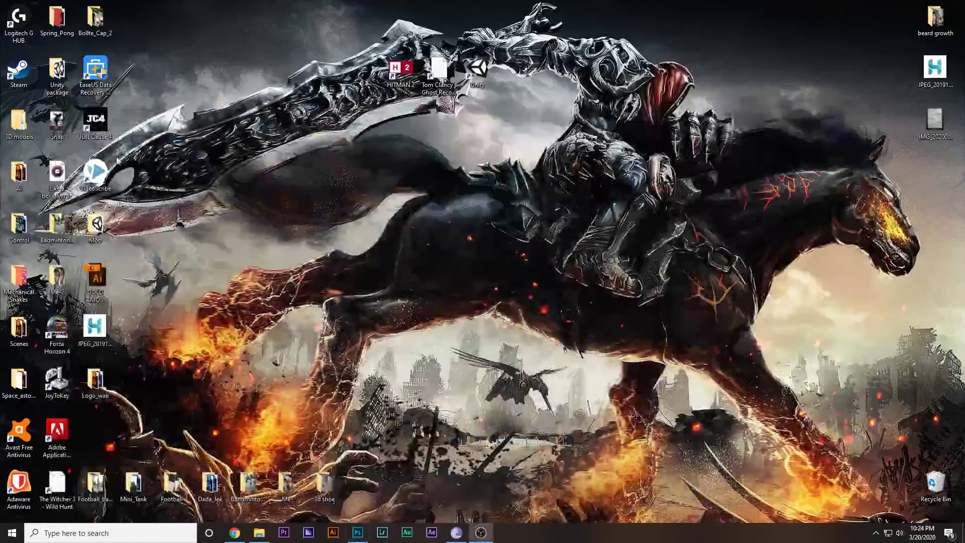